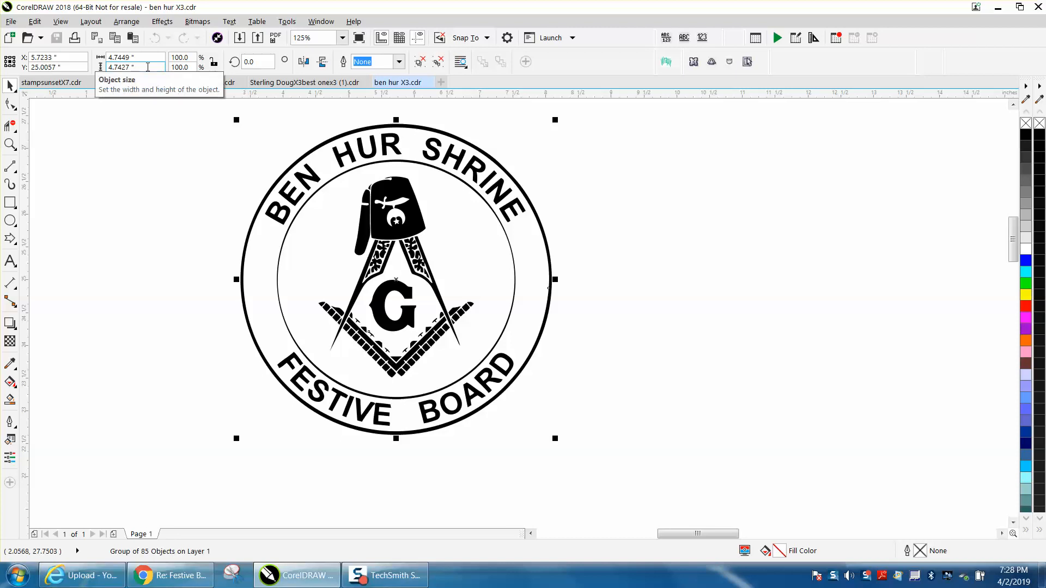
# Ungroup the round Ben Hur Shrine logo so its individual letters and shapes can be selected
pyautogui.click(134, 23)
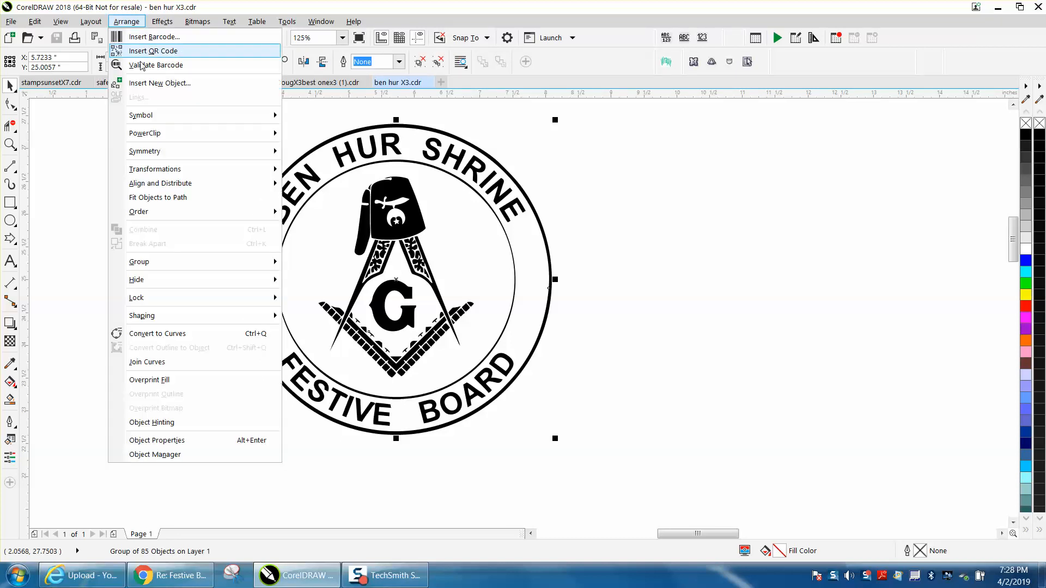
pyautogui.moveTo(161, 273)
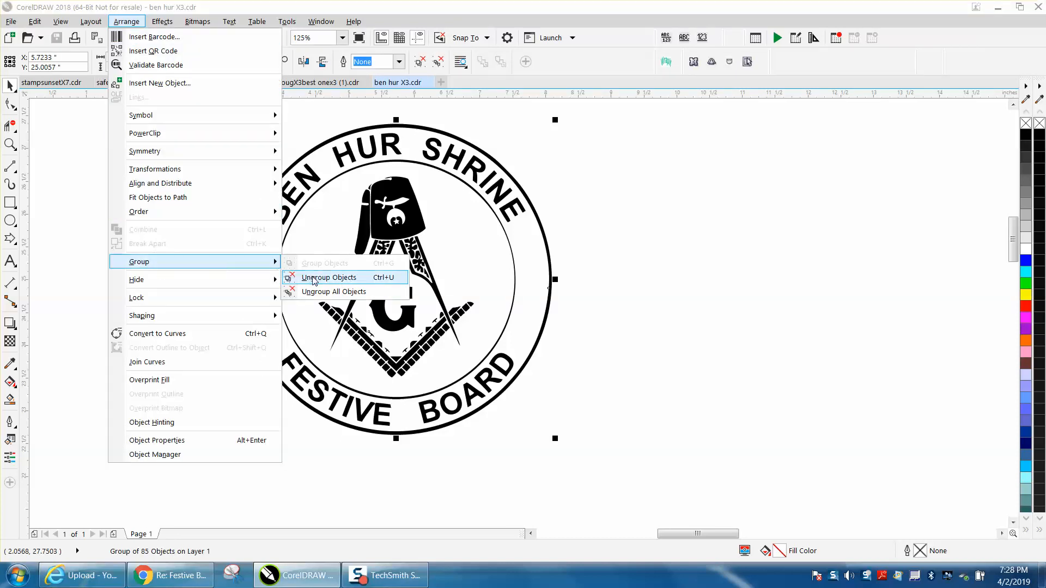
pyautogui.click(328, 278)
pyautogui.click(616, 278)
pyautogui.click(512, 365)
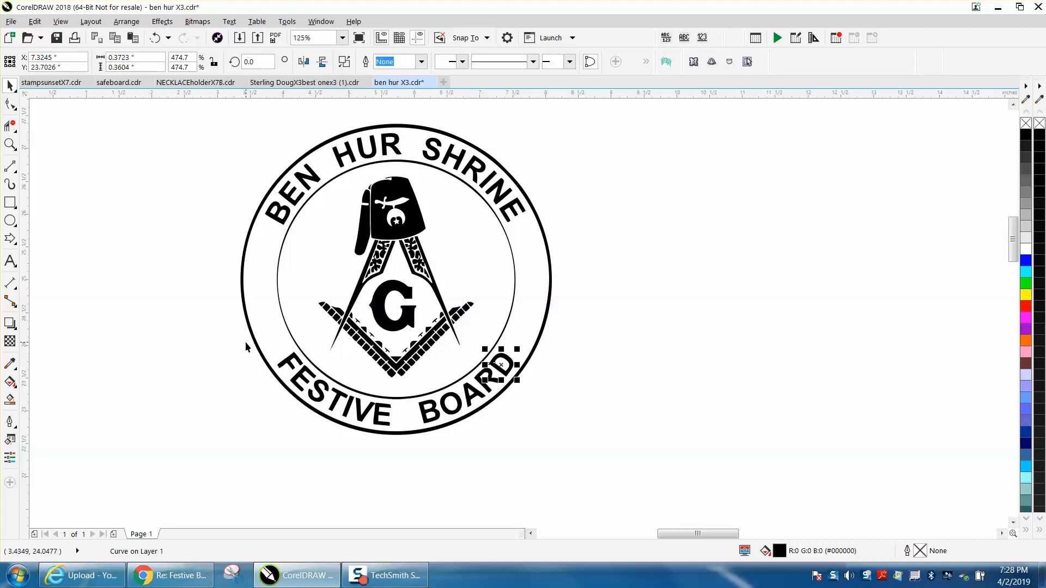
# Try to delete all the FESTIVE BOARD lettering with a single area selection
pyautogui.moveTo(245, 340); pyautogui.dragTo(546, 436)
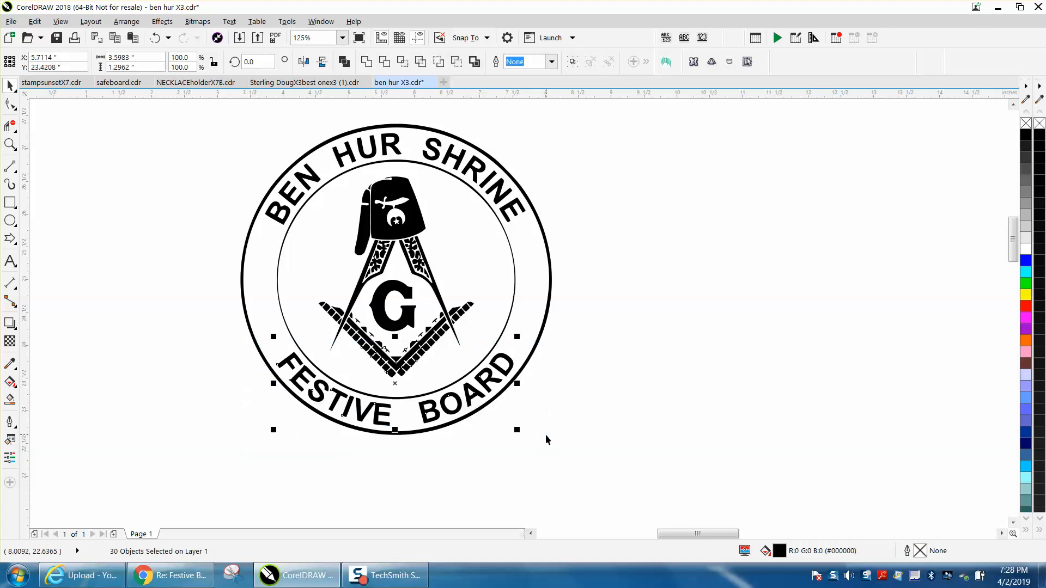
pyautogui.press('Delete')
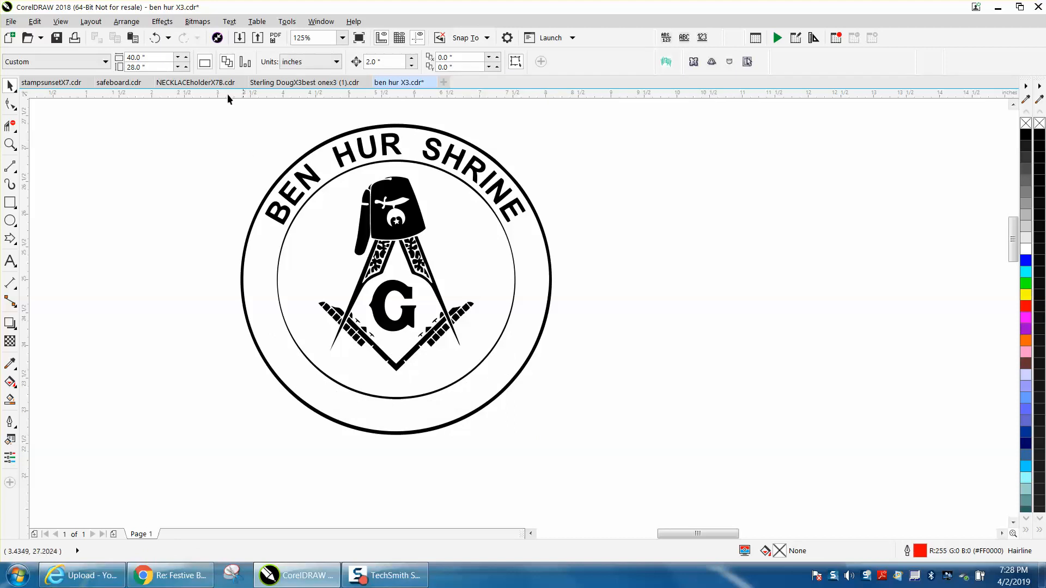
pyautogui.click(155, 38)
pyautogui.click(217, 251)
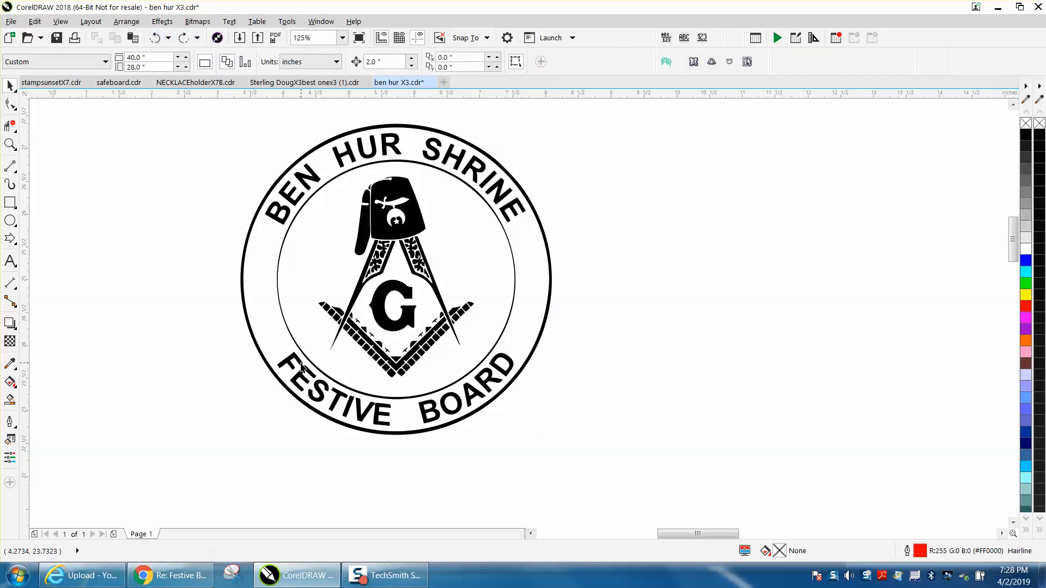
# Delete the letters of FESTIVE BOARD from the lower part of the ring, keeping the square and compass emblem
pyautogui.click(300, 363)
pyautogui.press('Delete')
pyautogui.click(307, 375)
pyautogui.press('Delete')
pyautogui.click(317, 389)
pyautogui.press('Delete')
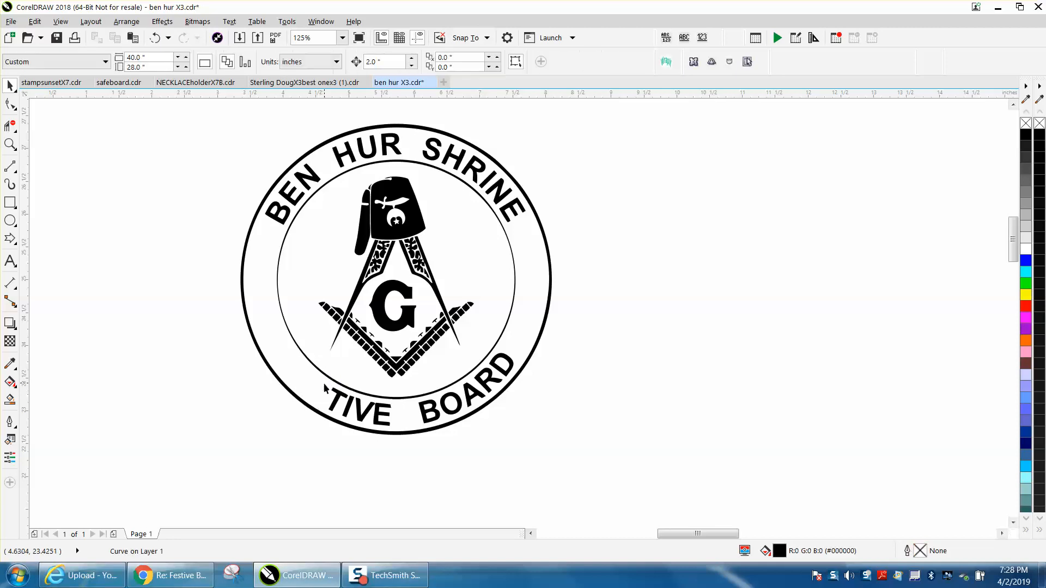
pyautogui.click(375, 406)
pyautogui.press('Delete')
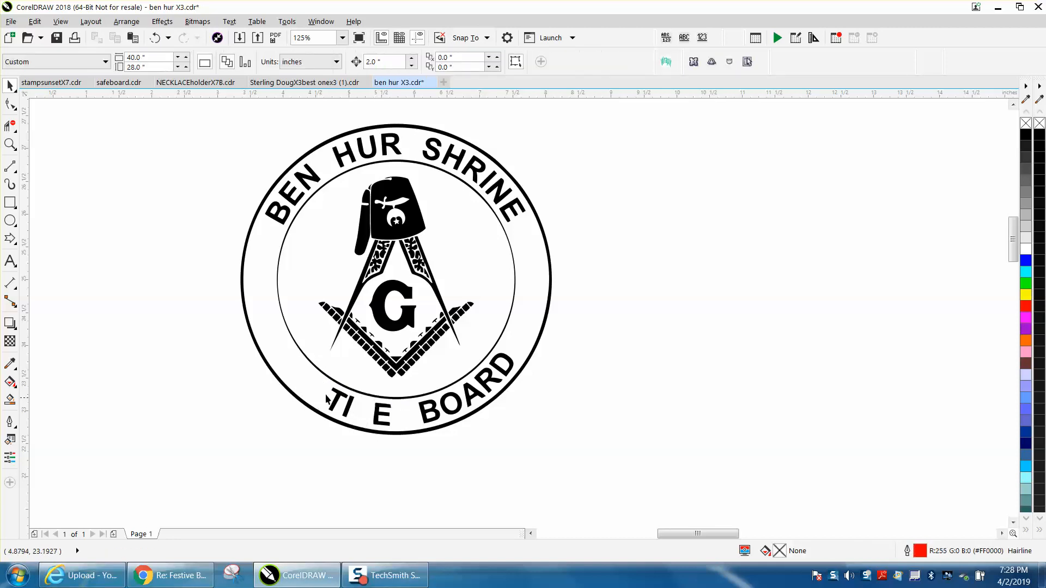
pyautogui.moveTo(481, 451); pyautogui.dragTo(482, 451)
pyautogui.press('Delete')
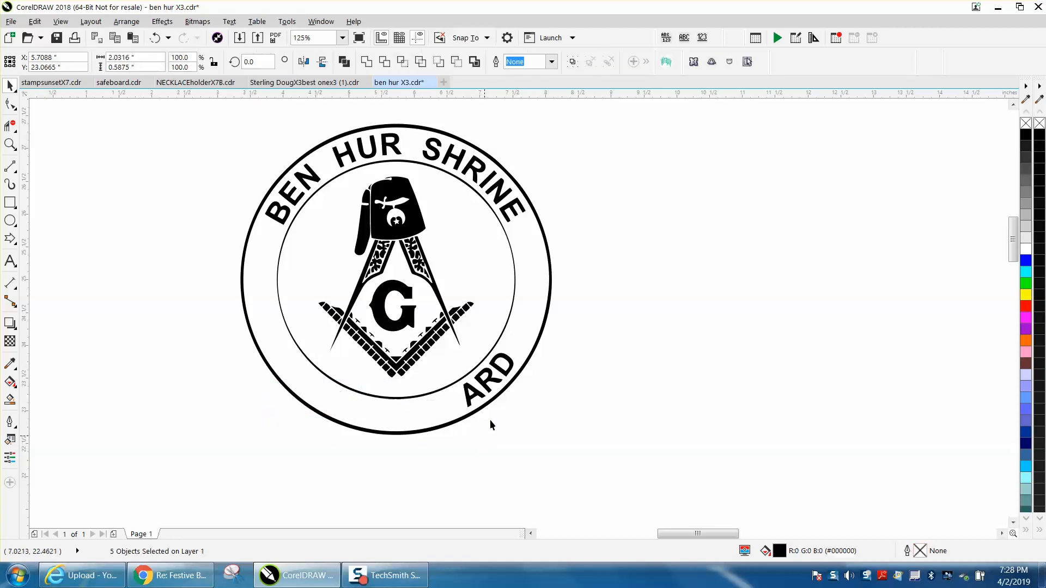
pyautogui.moveTo(461, 414); pyautogui.dragTo(461, 412)
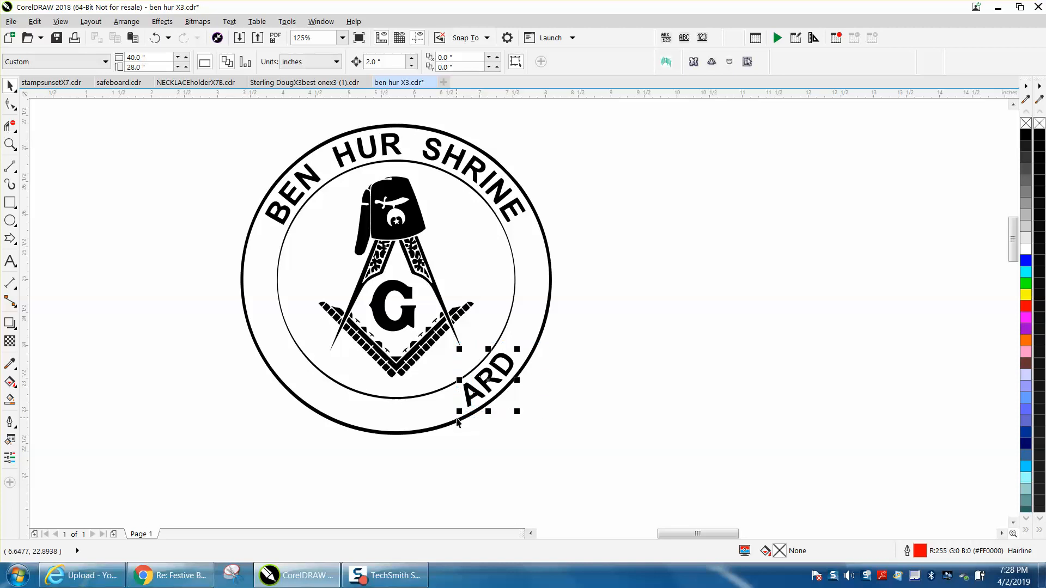
pyautogui.press('Delete')
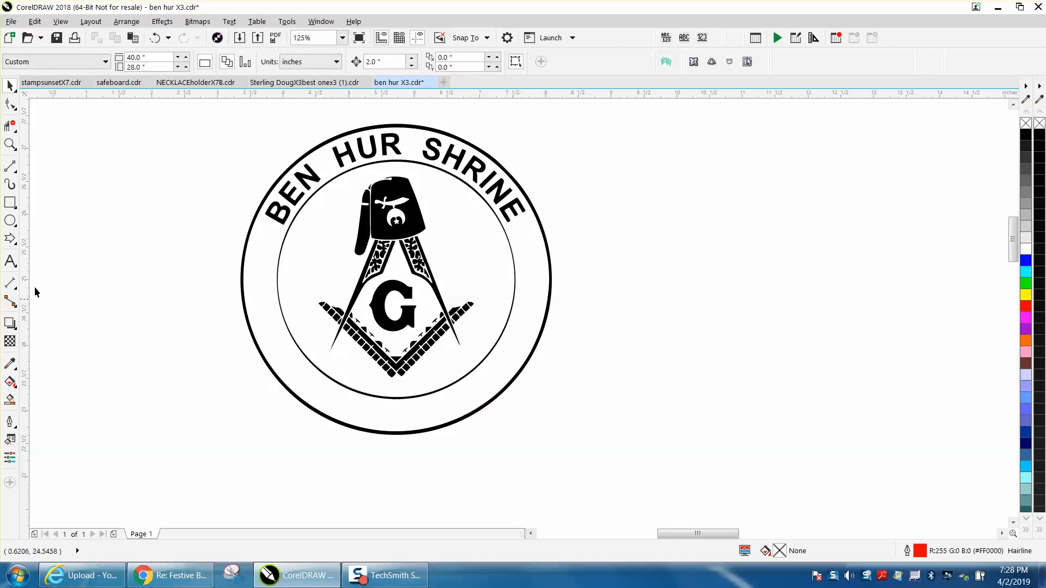
# Draw a circle about 4.5 inches across in the empty area to the right of the logo
pyautogui.click(254, 224)
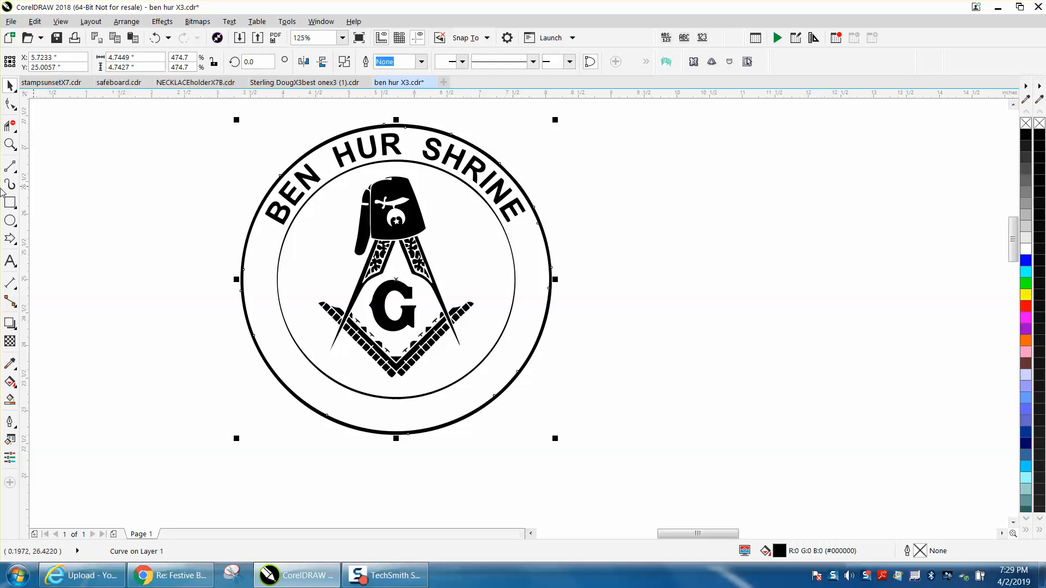
pyautogui.click(9, 220)
pyautogui.moveTo(919, 177)
pyautogui.mouseDown()
pyautogui.moveTo(807, 292)
pyautogui.moveTo(626, 443)
pyautogui.mouseUp()
# Check the width and height of the logo's outer ring
pyautogui.click(109, 57)
pyautogui.write('4')
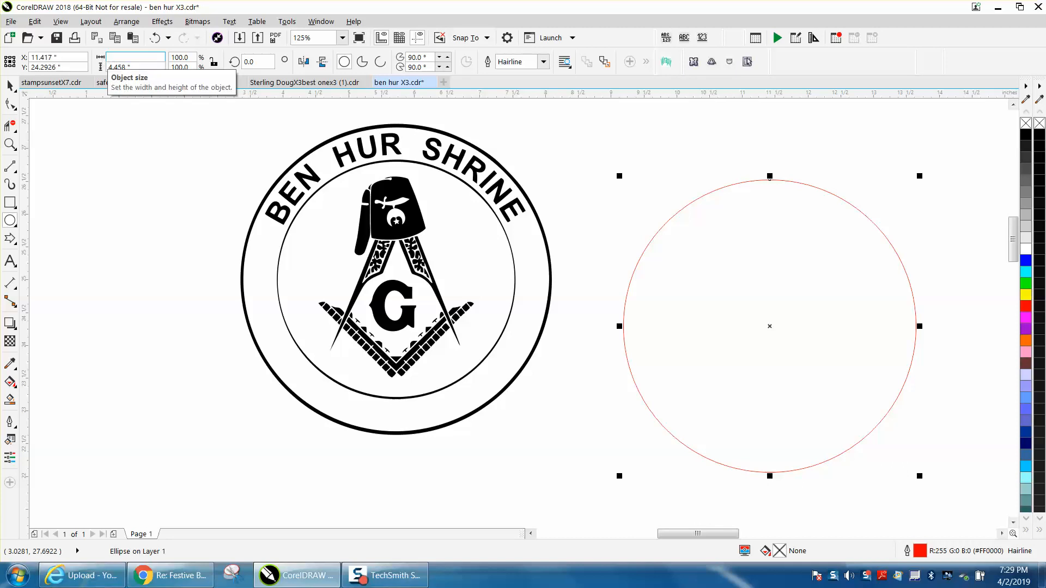
pyautogui.click(10, 86)
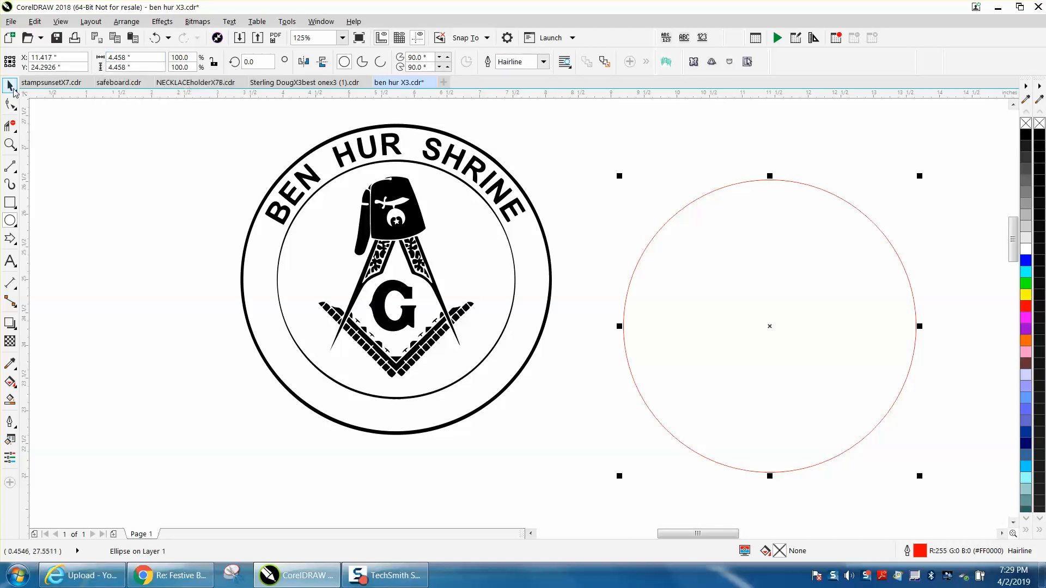
pyautogui.click(311, 159)
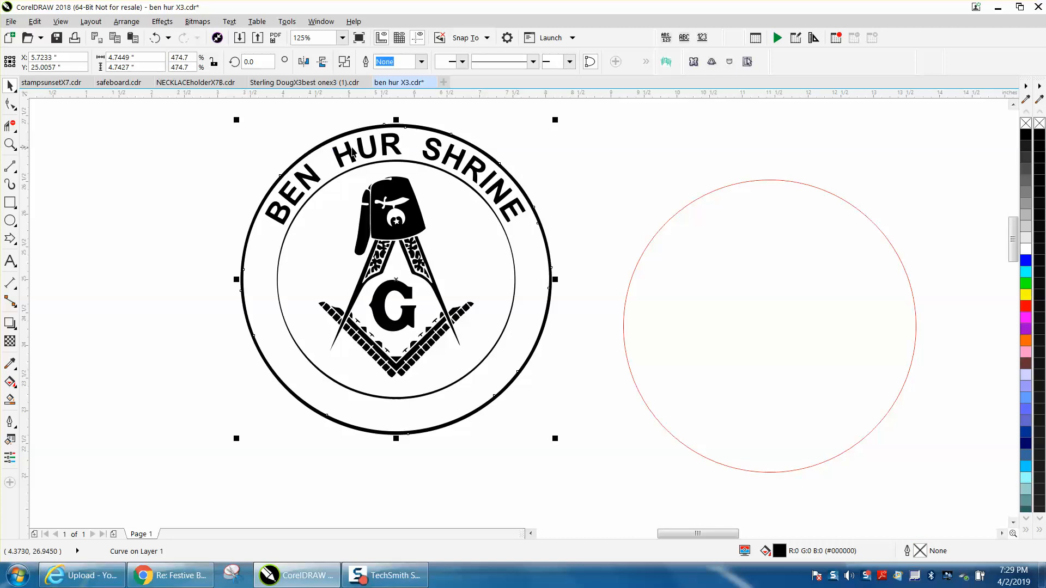
# Set the red circle's width to 4.749 inches
pyautogui.click(687, 202)
pyautogui.click(111, 58)
pyautogui.press('Tab')
pyautogui.moveTo(129, 58); pyautogui.dragTo(104, 59)
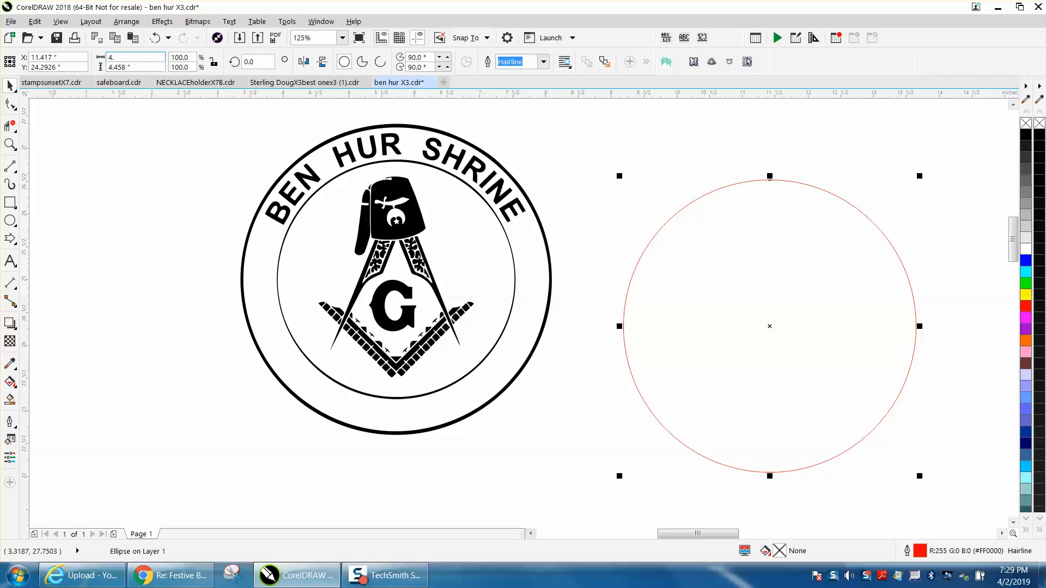
pyautogui.write('4.749')
pyautogui.press('Return')
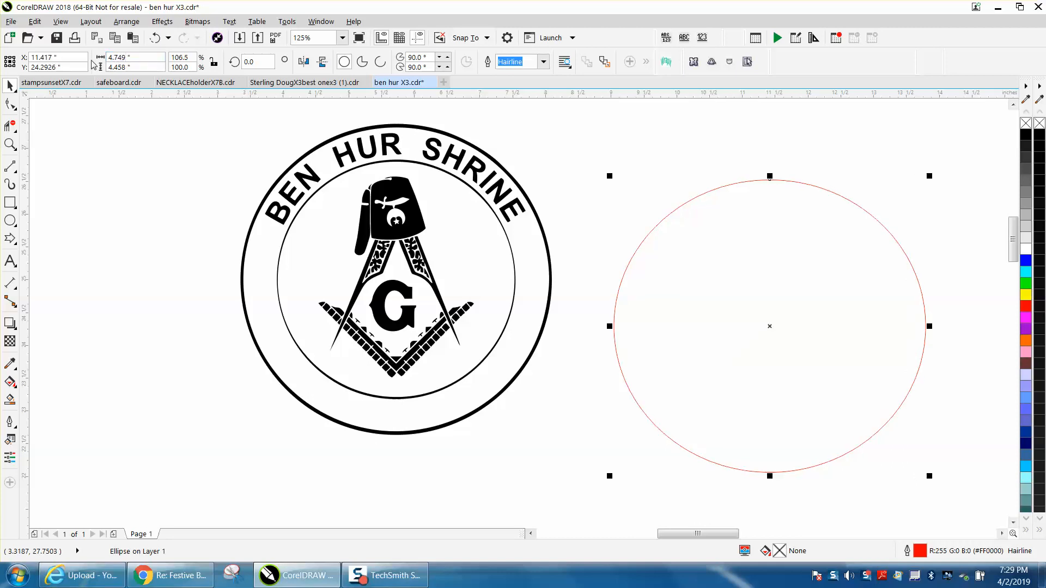
# Lock the size ratio and set the red circle's height to 4.749 inches
pyautogui.click(134, 69)
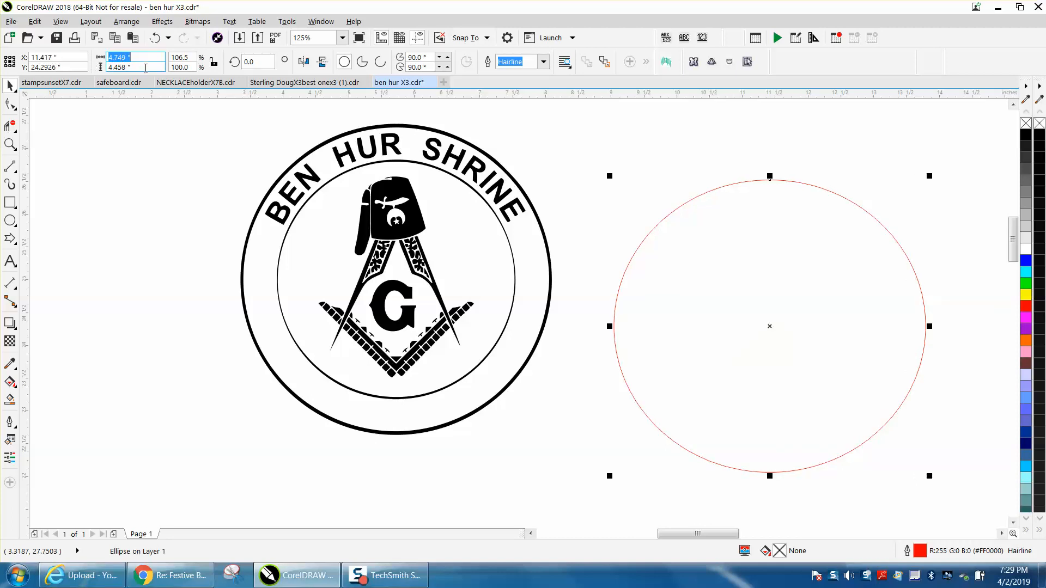
pyautogui.click(214, 63)
pyautogui.click(161, 68)
pyautogui.moveTo(160, 67); pyautogui.dragTo(105, 68)
pyautogui.write('4.749')
pyautogui.press('Return')
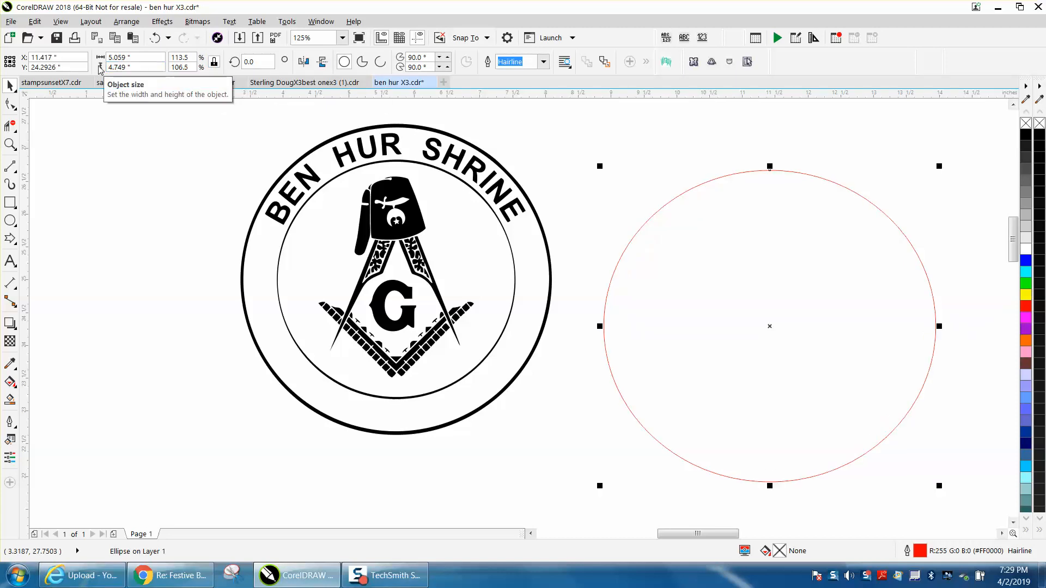
# Unlock the size ratio and set the red ellipse's width to 4.749 inches to make it round
pyautogui.click(214, 61)
pyautogui.moveTo(161, 58); pyautogui.dragTo(107, 61)
pyautogui.write('4')
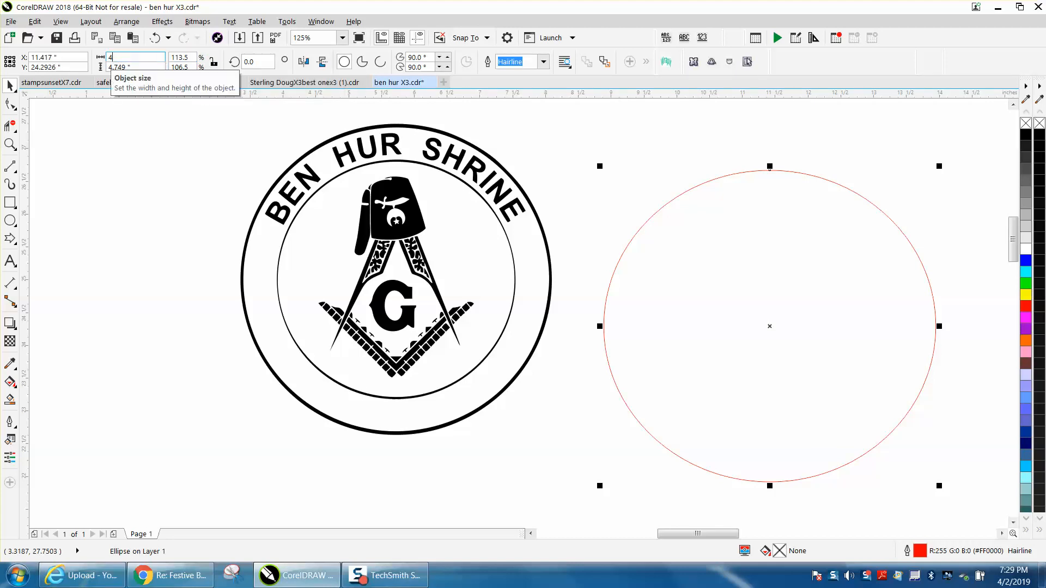
pyautogui.write('.749')
pyautogui.press('Return')
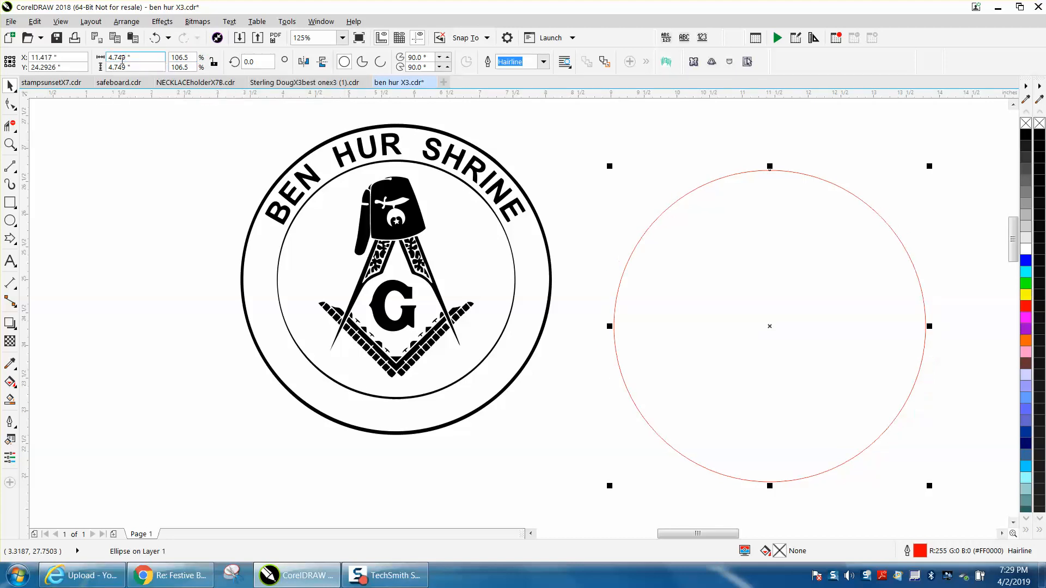
# Group all the objects of the logo and center the group on the page
pyautogui.moveTo(222, 122); pyautogui.dragTo(609, 439)
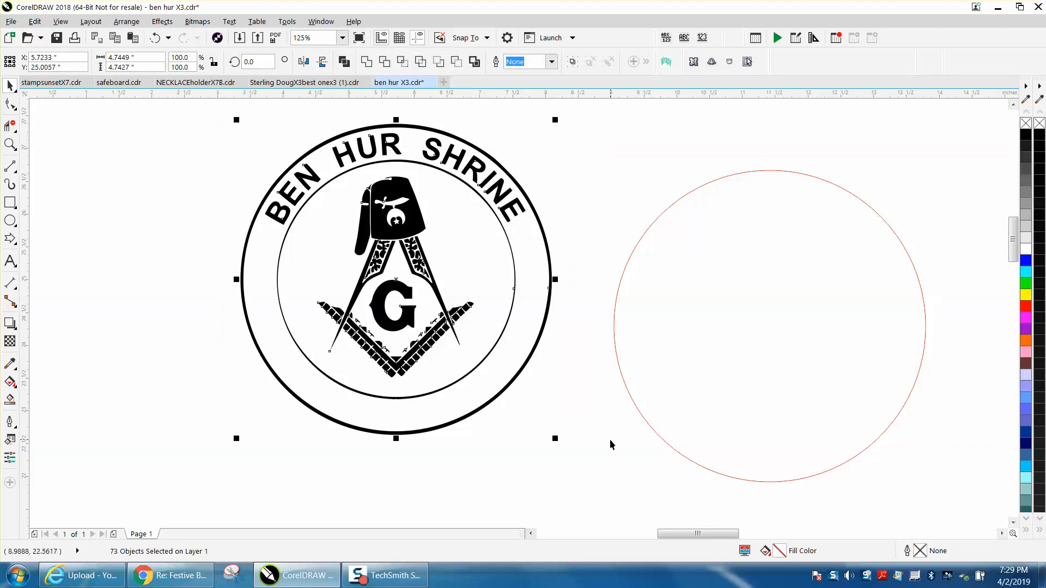
pyautogui.hotkey('ctrl', 'g')
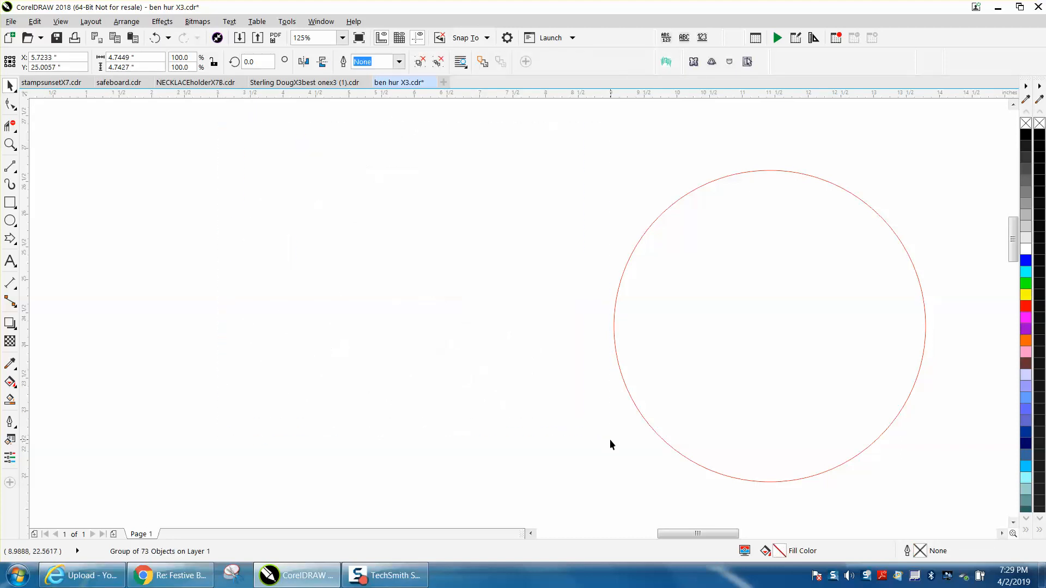
pyautogui.scroll(-5, 562, 390)
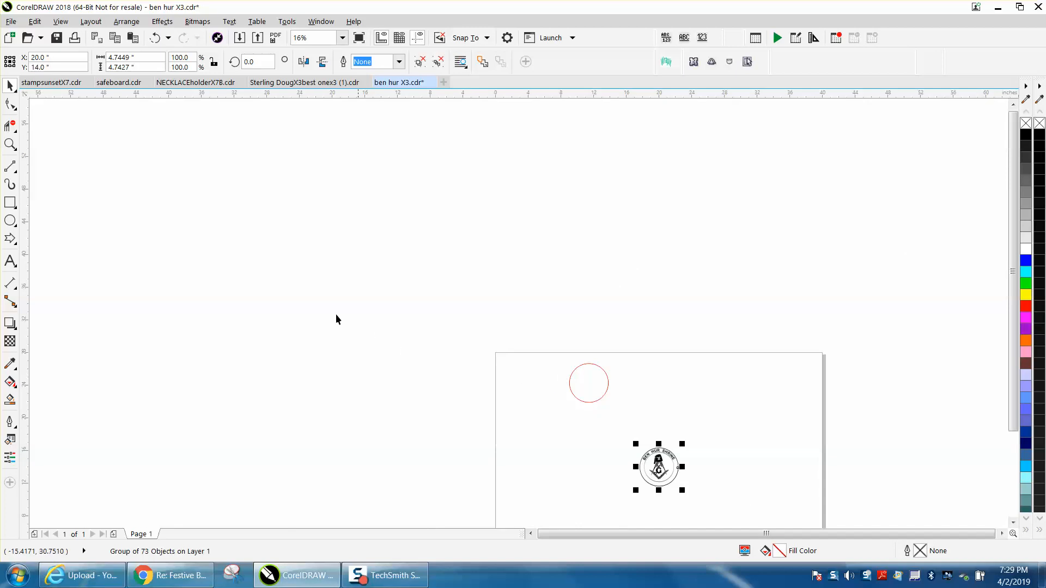
# Center the red circle on the page so it lies over the logo
pyautogui.press('z')
pyautogui.moveTo(550, 348); pyautogui.dragTo(741, 509)
pyautogui.press('space')
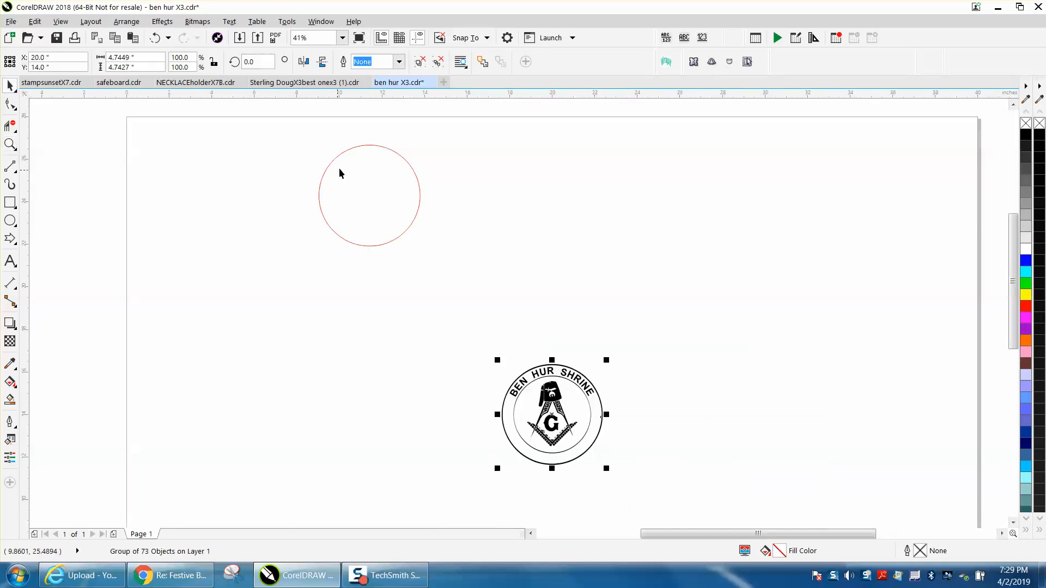
pyautogui.click(353, 148)
pyautogui.press('p')
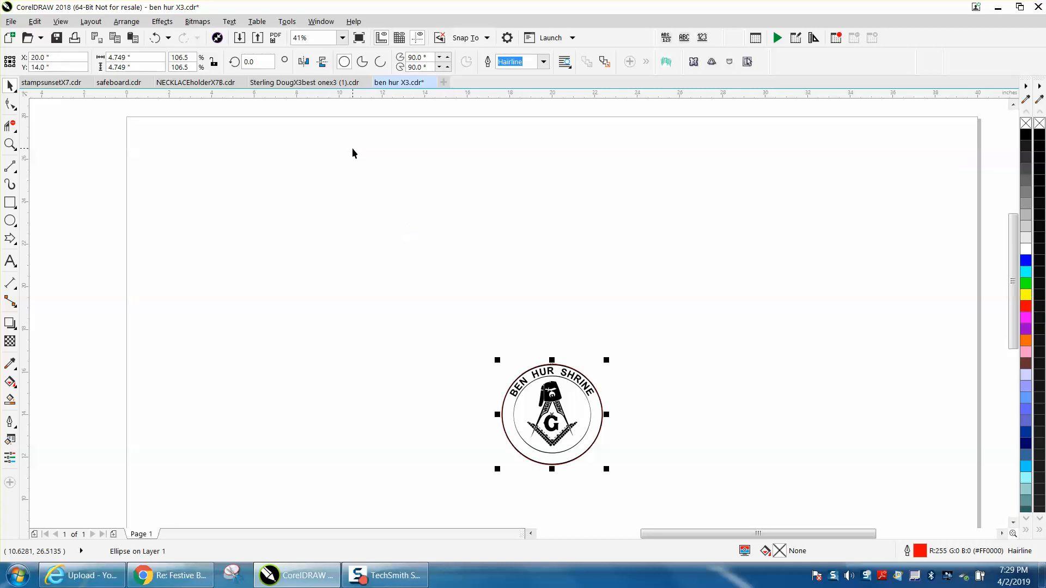
# Set the nudge distance to 5 inches and nudge the red circle once to the right of the logo
pyautogui.click(10, 145)
pyautogui.moveTo(459, 319); pyautogui.dragTo(695, 518)
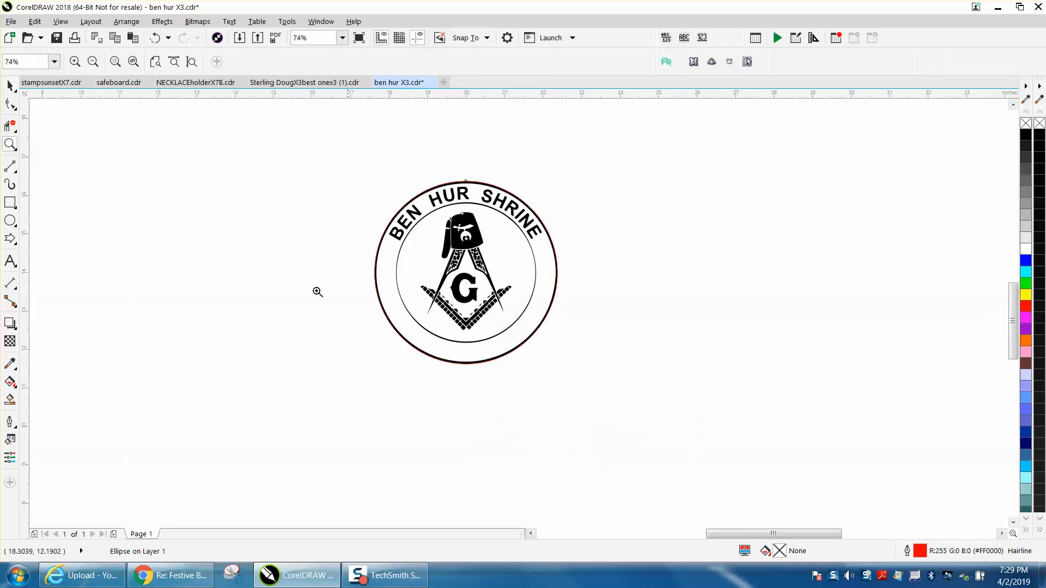
pyautogui.click(10, 85)
pyautogui.click(204, 172)
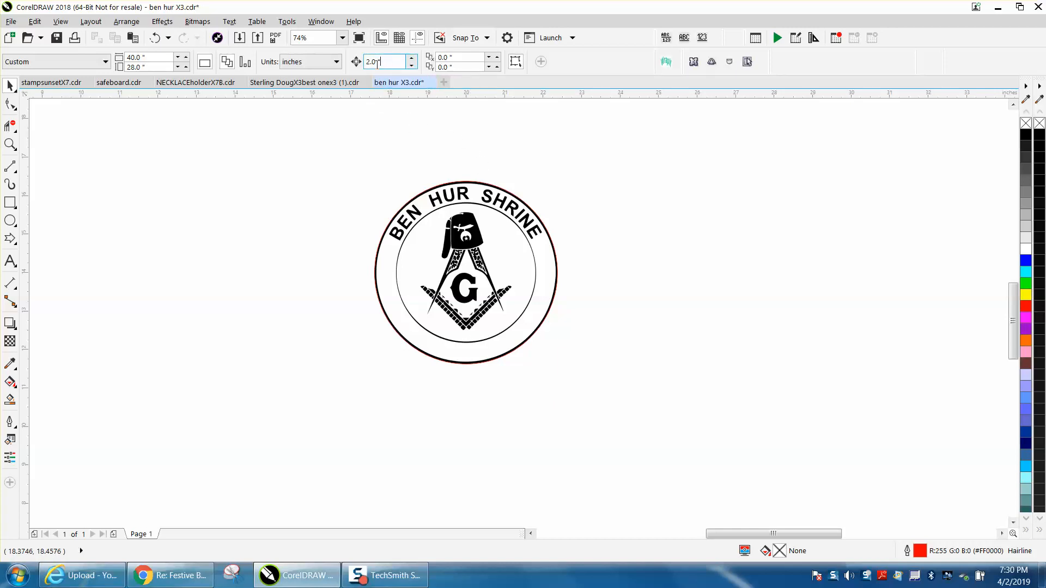
pyautogui.write('5')
pyautogui.press('Return')
pyautogui.click(549, 233)
pyautogui.press('Right')
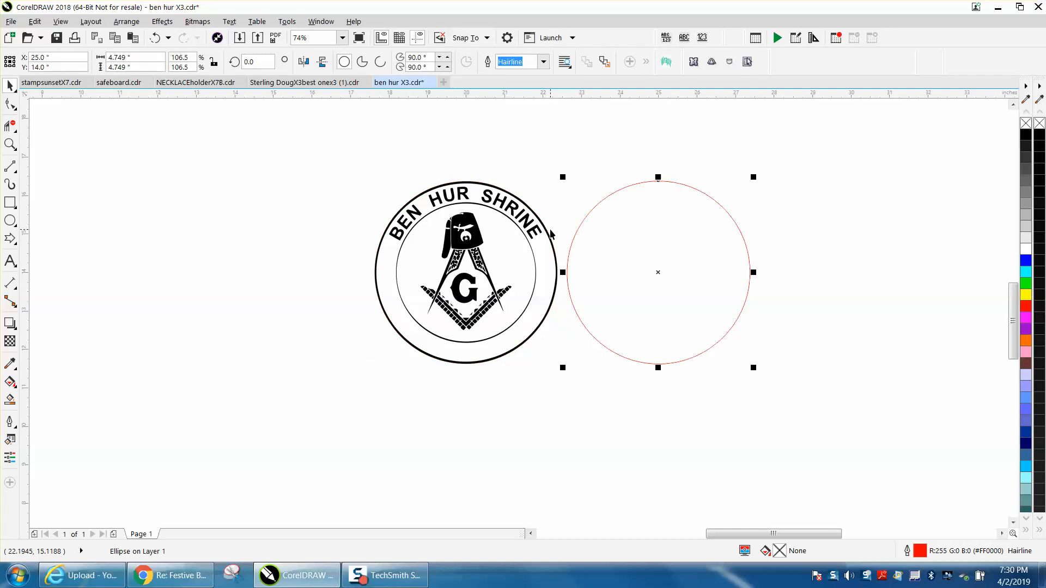
# Add the artistic text 2019 to the left of the logo and enlarge it to about 43 pt
pyautogui.click(10, 261)
pyautogui.click(253, 287)
pyautogui.write('2019')
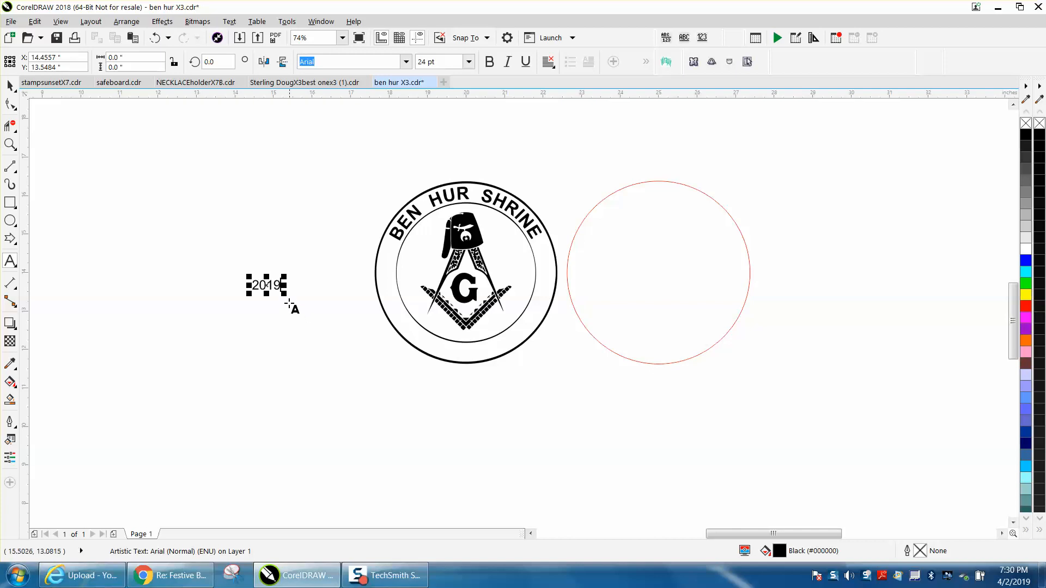
pyautogui.moveTo(284, 295); pyautogui.dragTo(306, 309)
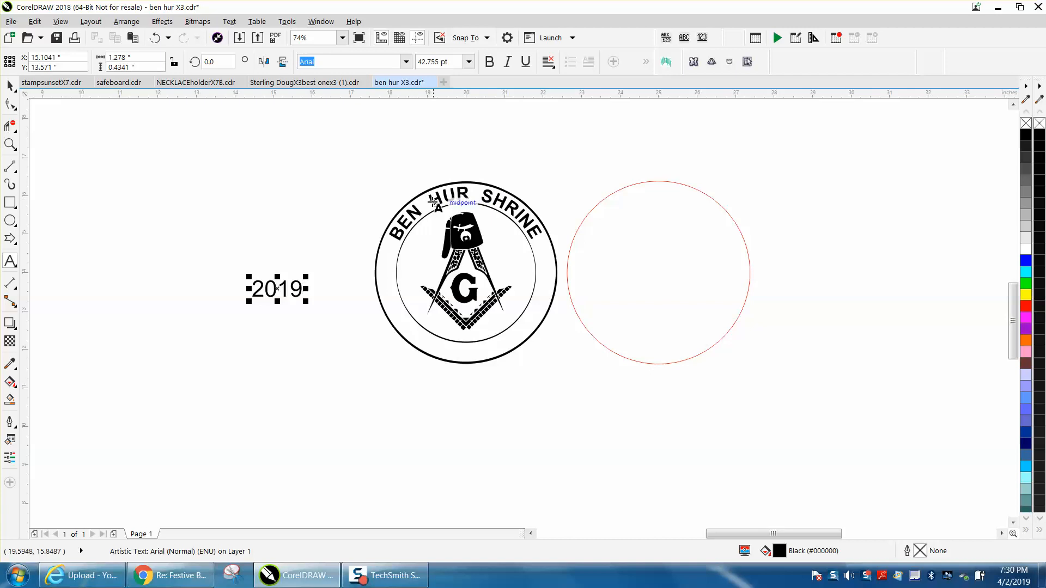
# Change the 2019 text's font to Arial Black and move it into the lower middle of the red circle
pyautogui.click(406, 62)
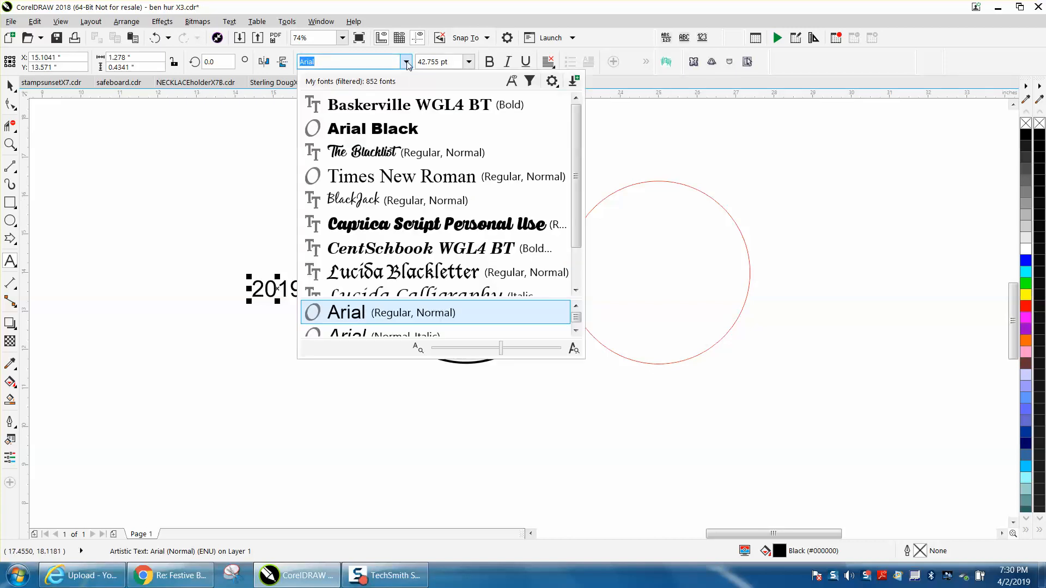
pyautogui.press('Escape')
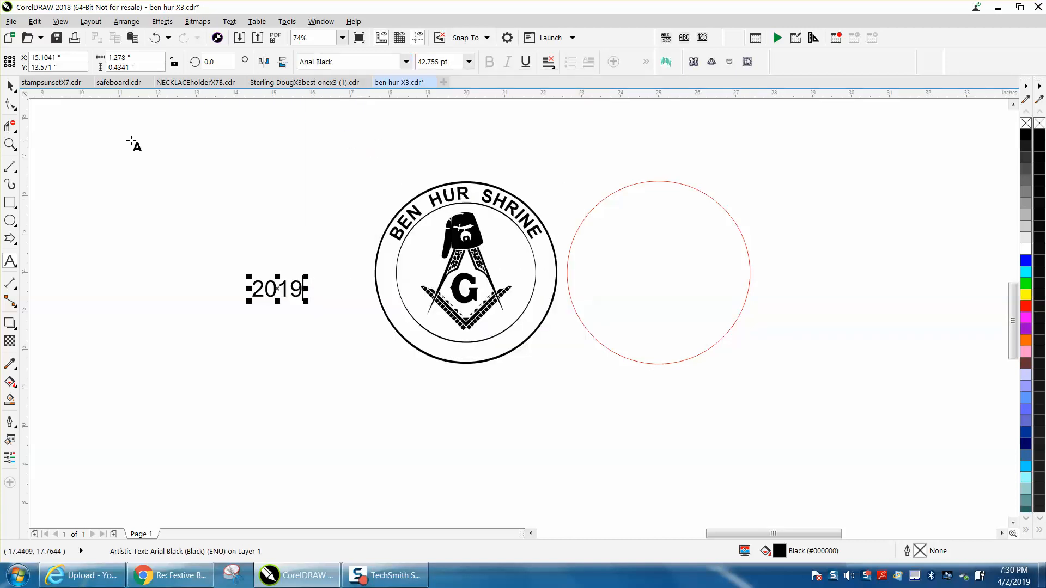
pyautogui.click(406, 62)
pyautogui.click(376, 103)
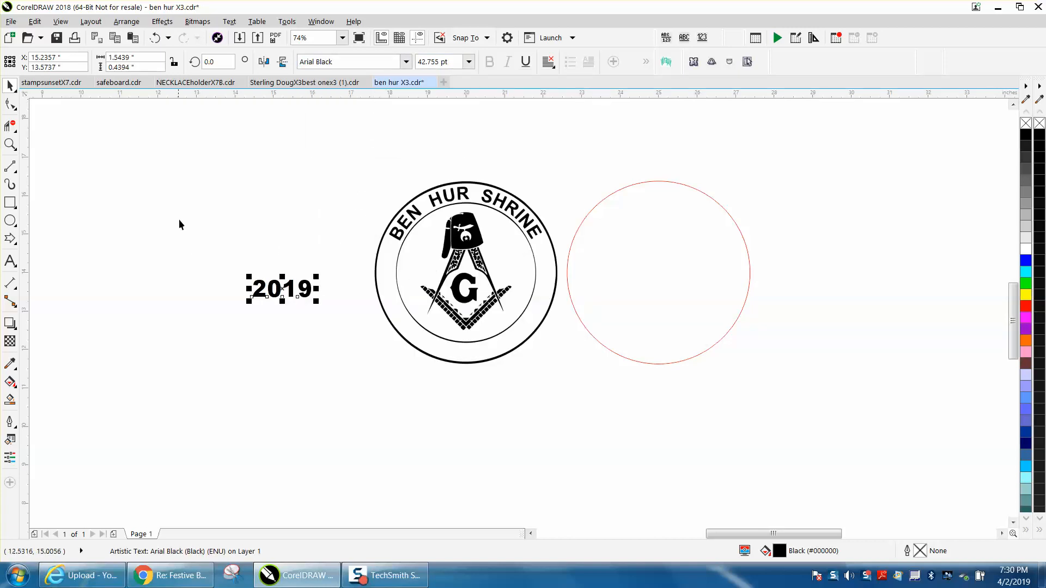
pyautogui.moveTo(285, 295); pyautogui.dragTo(661, 313)
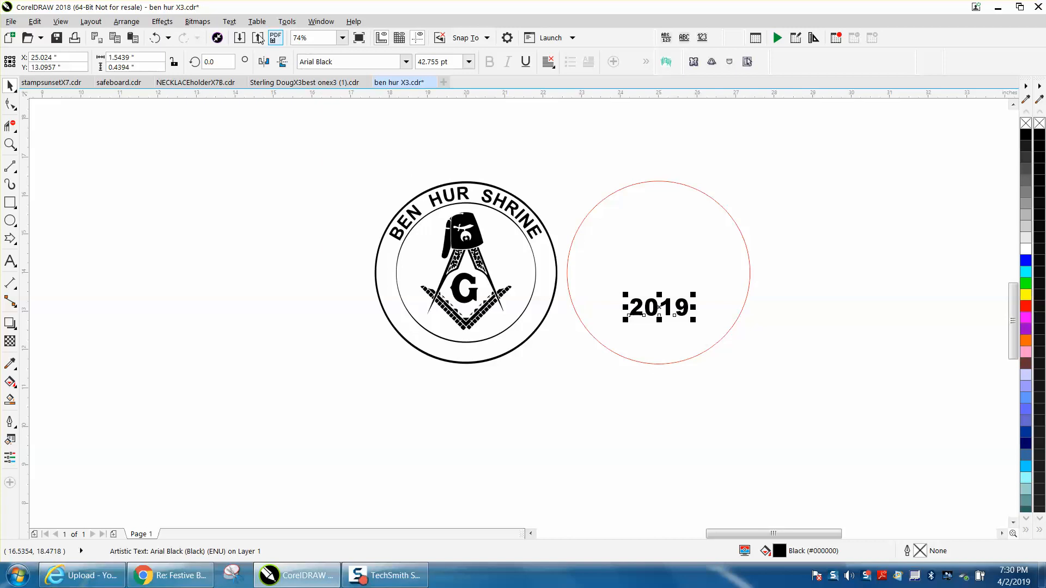
# Try to fit the 2019 text to the bottom of the red circle, mirror it both ways and move it down onto the curve
pyautogui.click(229, 21)
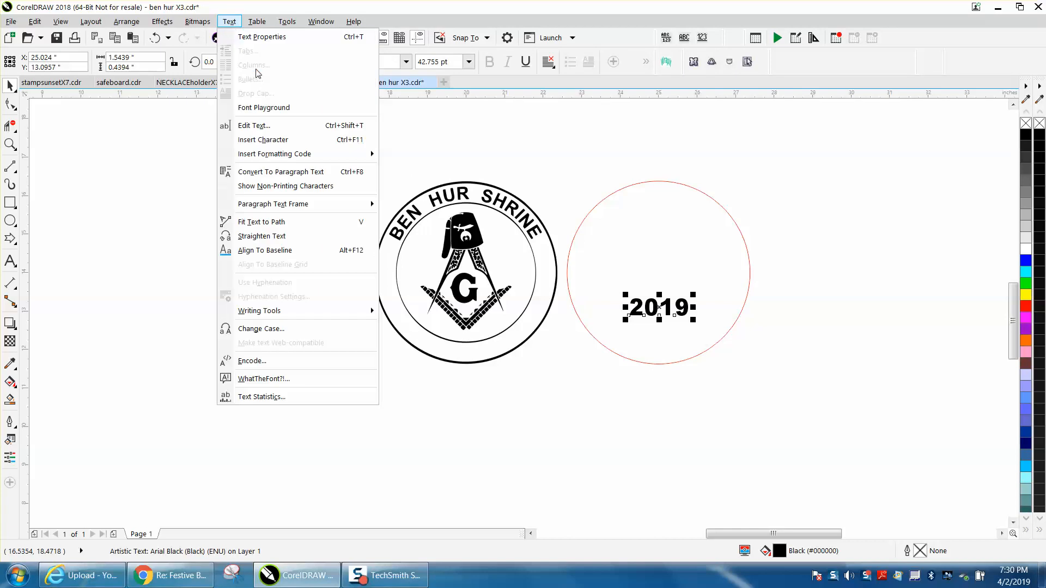
pyautogui.moveTo(314, 157)
pyautogui.click(287, 223)
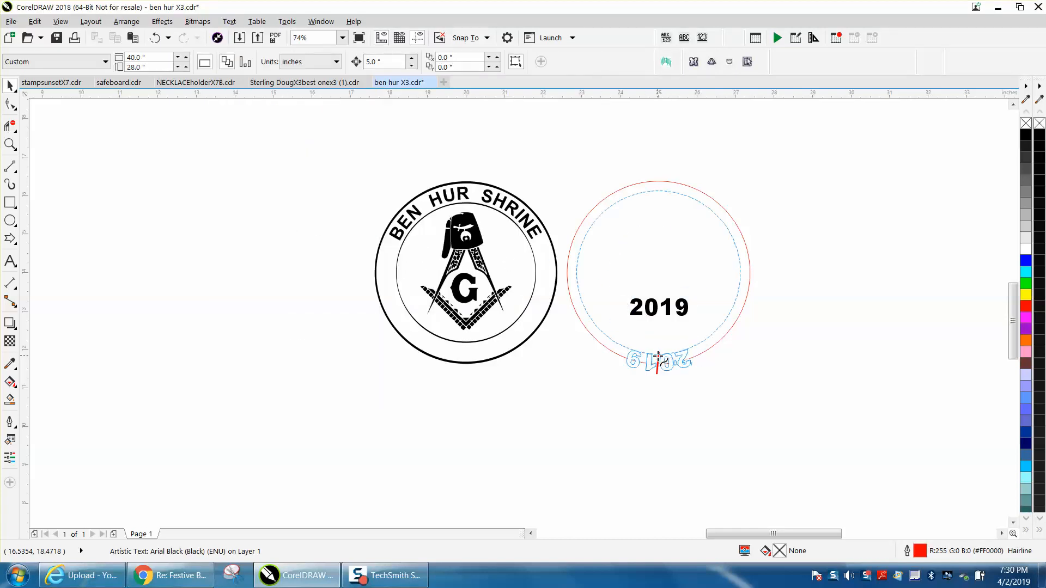
pyautogui.click(657, 354)
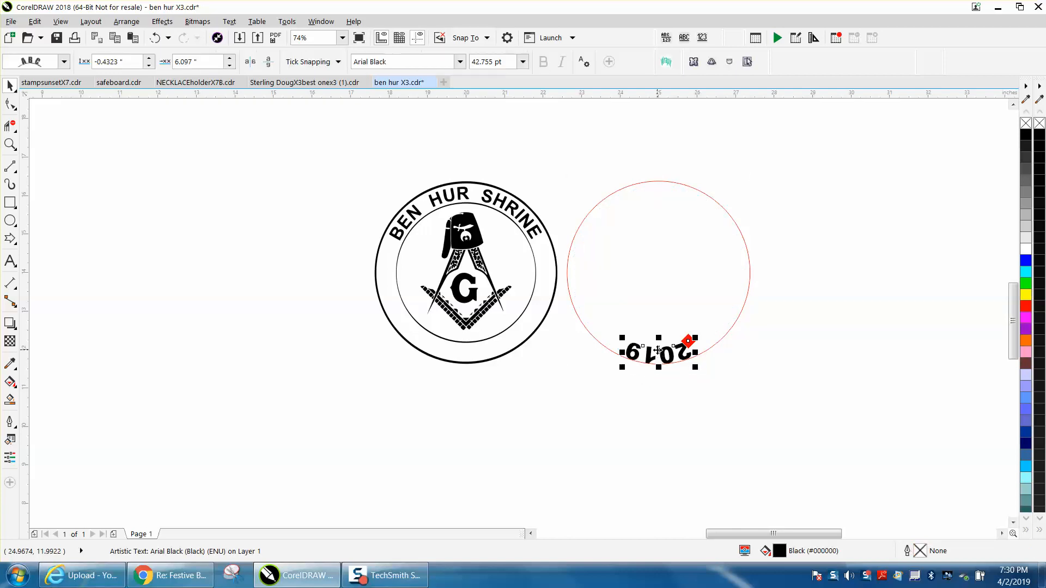
pyautogui.click(250, 62)
pyautogui.click(268, 63)
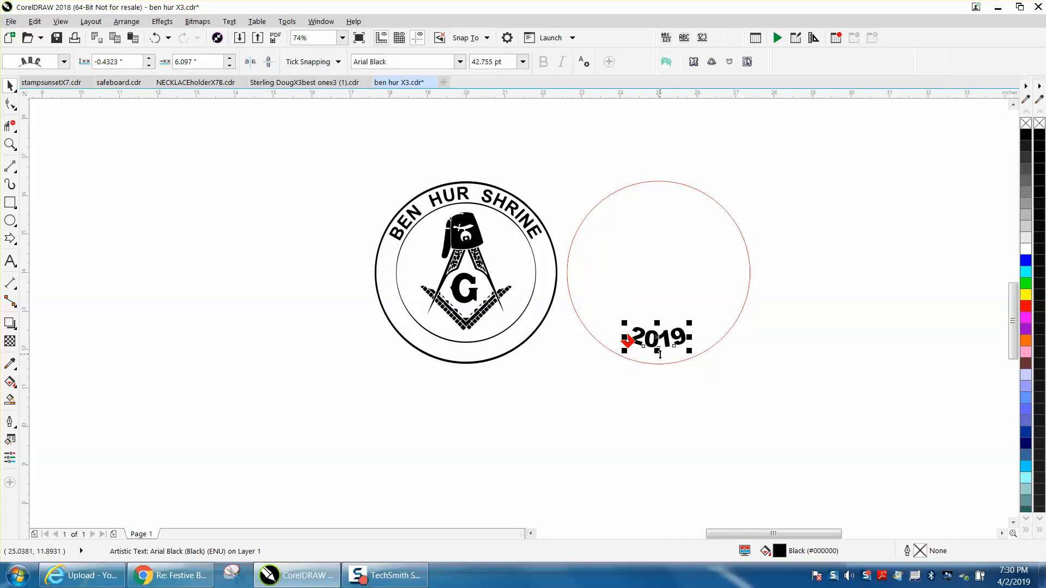
pyautogui.moveTo(658, 338); pyautogui.dragTo(659, 356)
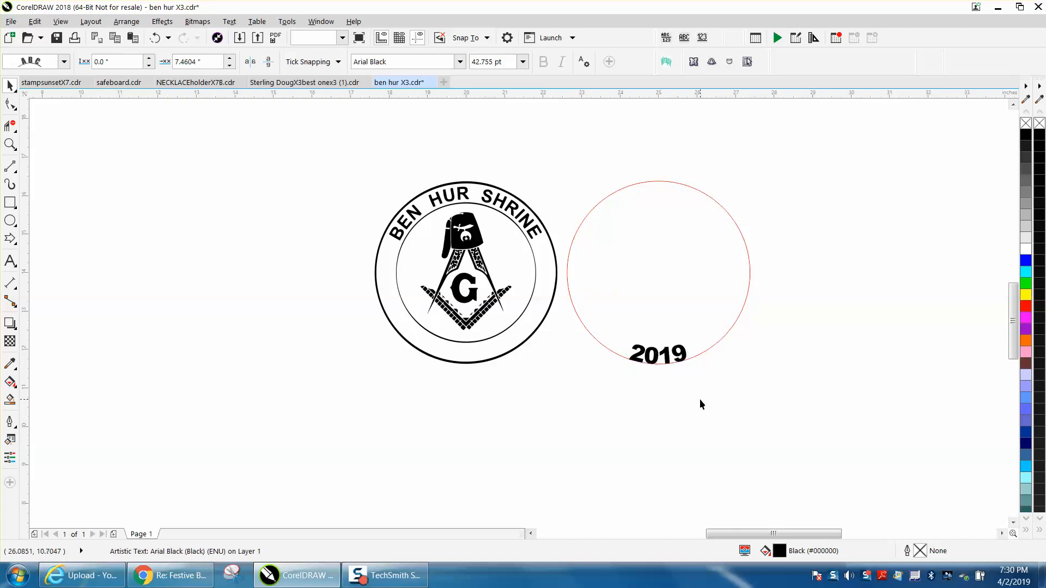
# Undo fitting the 2019 text to the circle, along with its mirroring and downward move
pyautogui.click(156, 39)
pyautogui.click(156, 39)
pyautogui.click(157, 39)
pyautogui.click(156, 39)
pyautogui.click(156, 38)
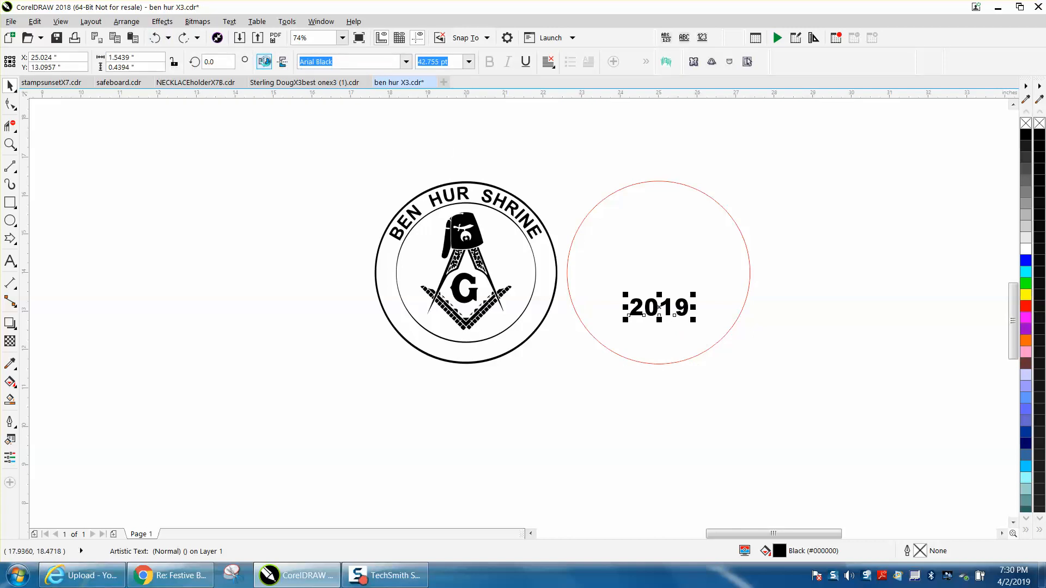
# Mirror the 2019 text horizontally and vertically, and fit it to the inside bottom of the red circle
pyautogui.click(264, 61)
pyautogui.click(288, 63)
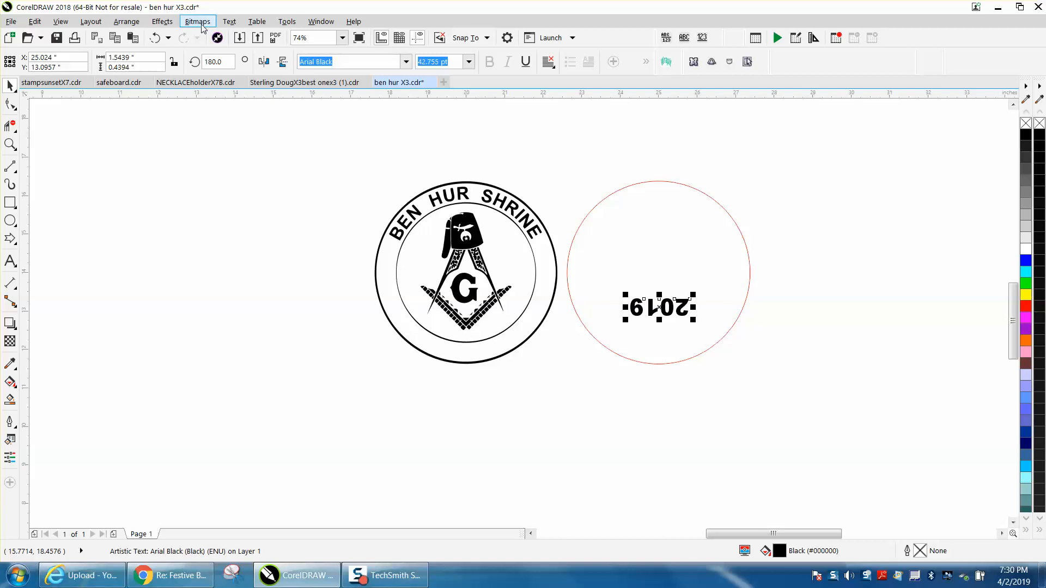
pyautogui.click(229, 22)
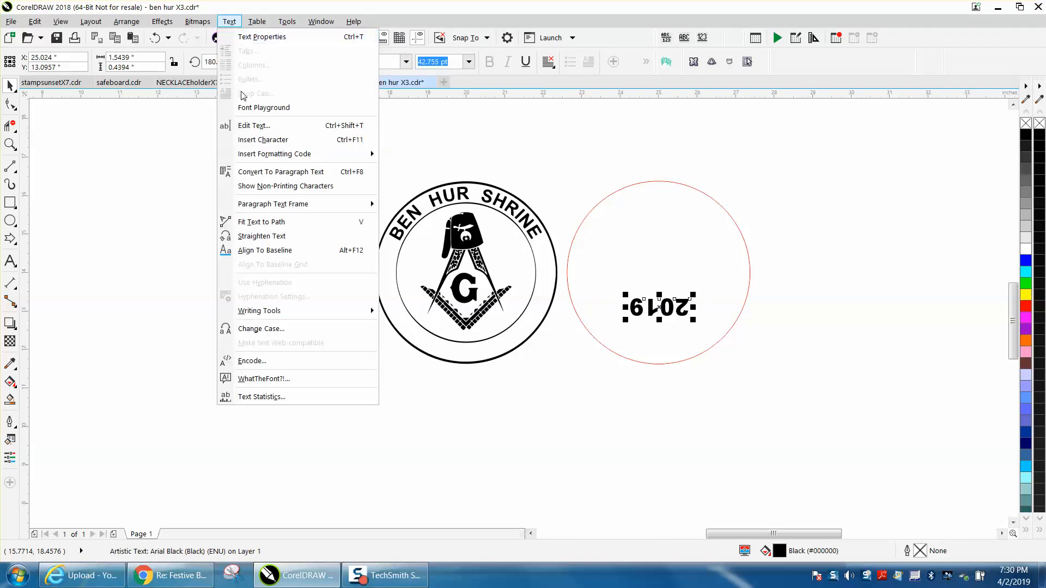
pyautogui.click(261, 222)
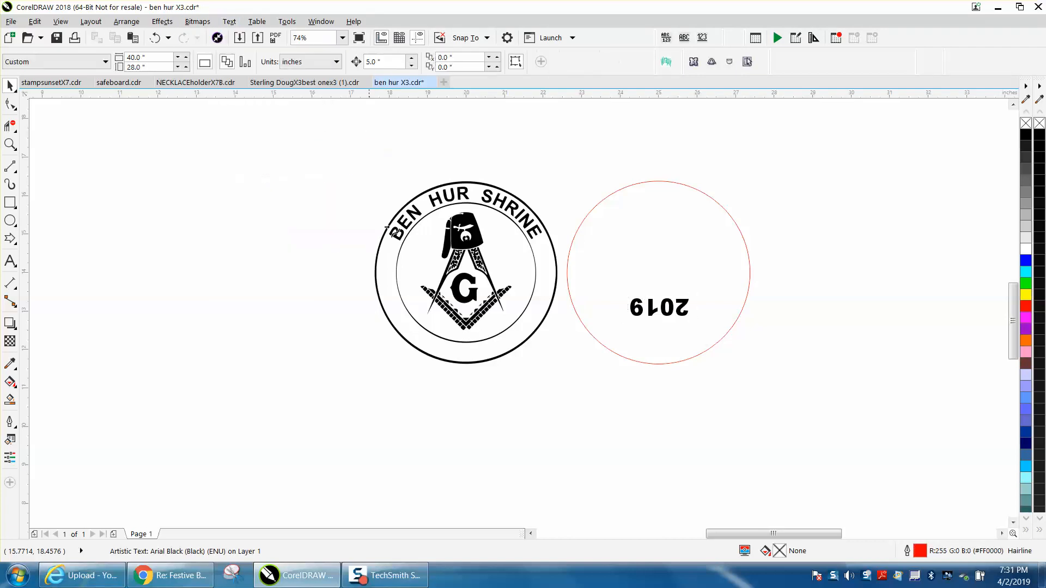
pyautogui.click(660, 362)
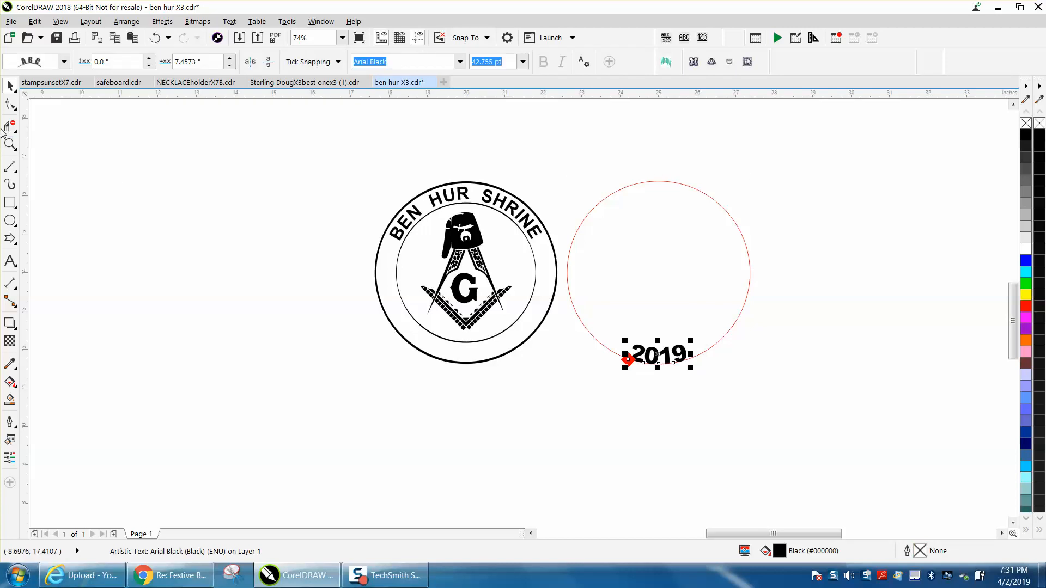
# Widen the spacing between the characters of the curved 2019 text slightly with the Shape tool
pyautogui.click(9, 145)
pyautogui.moveTo(612, 331); pyautogui.dragTo(759, 404)
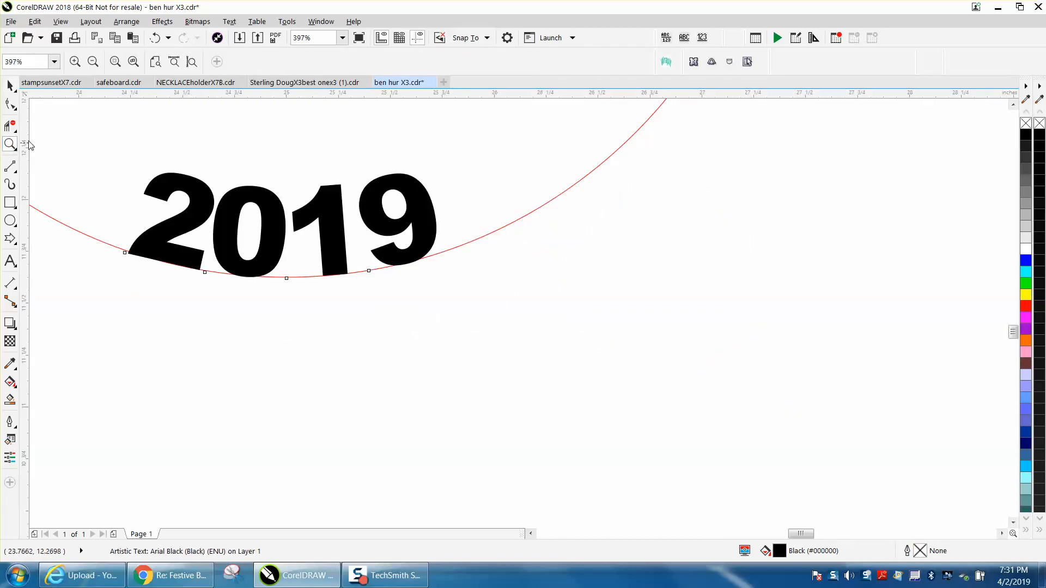
pyautogui.click(15, 108)
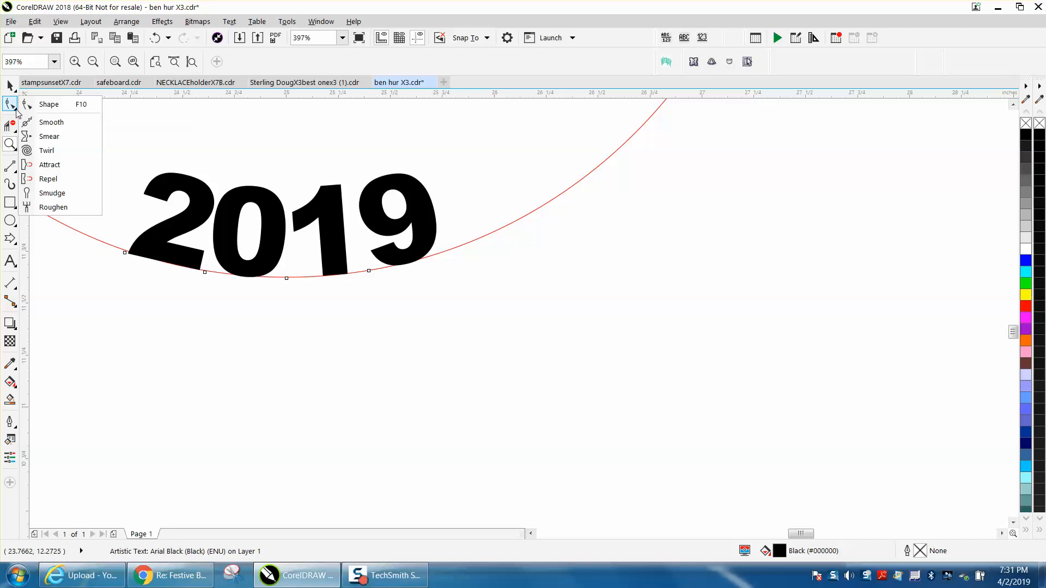
pyautogui.click(48, 104)
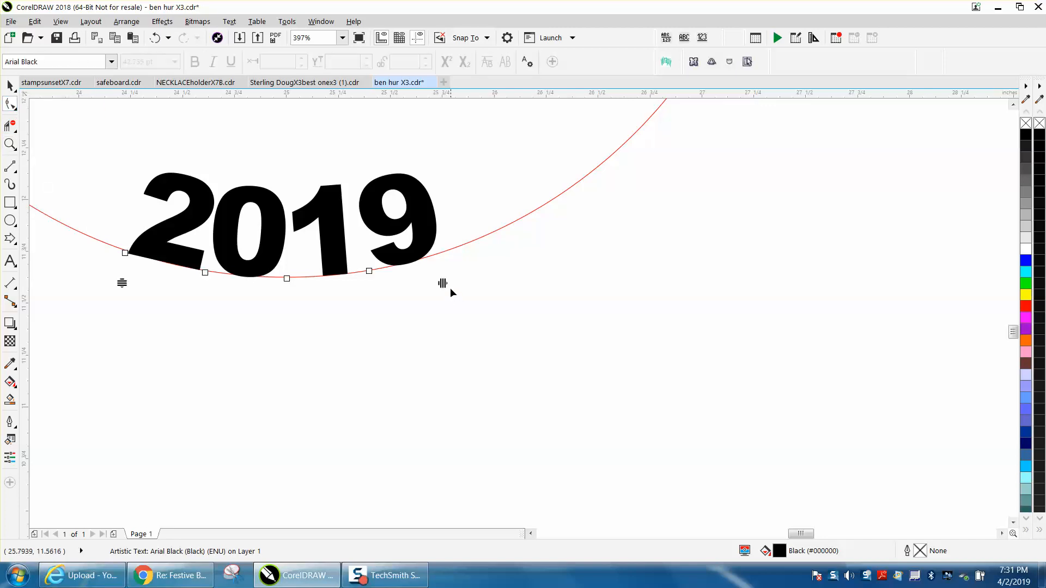
pyautogui.moveTo(443, 284); pyautogui.dragTo(466, 276)
pyautogui.scroll(-5, 468, 277)
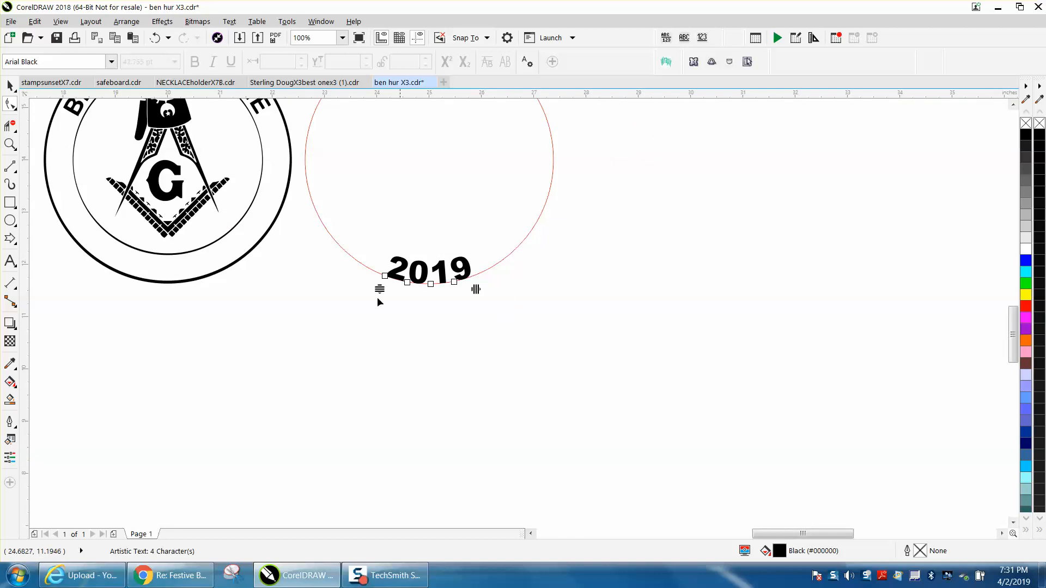
pyautogui.press('space')
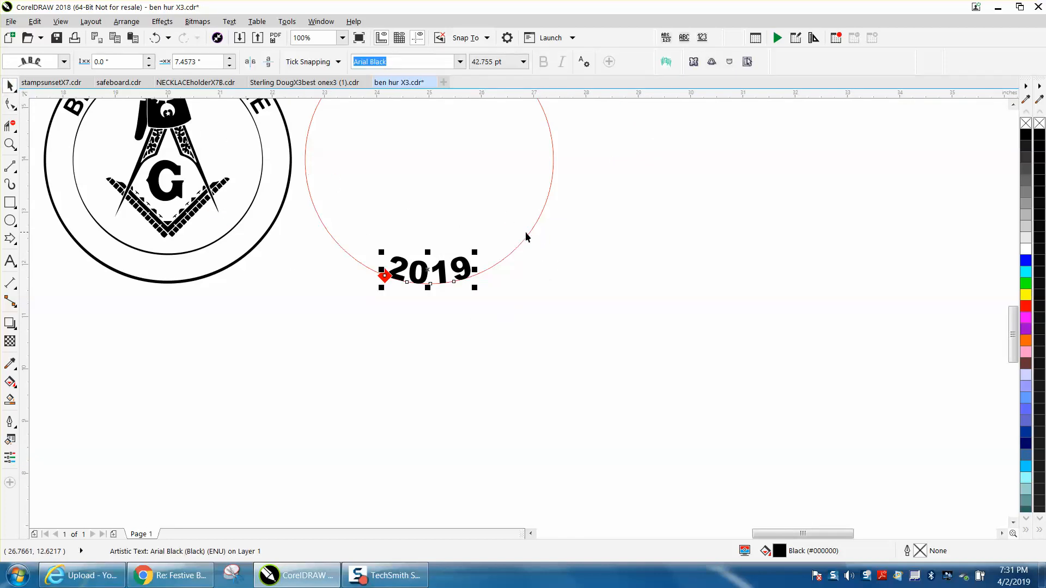
# Break the 2019 text apart from the red circle and nudge the text once to the left onto the logo
pyautogui.scroll(-2, 527, 237)
pyautogui.moveTo(413, 139); pyautogui.dragTo(624, 302)
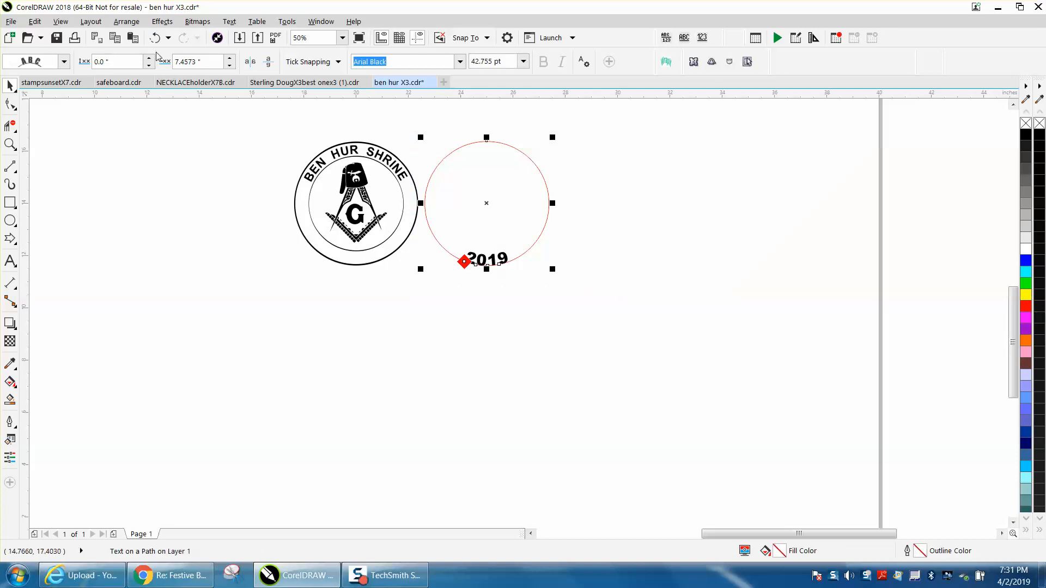
pyautogui.click(126, 22)
pyautogui.click(175, 245)
pyautogui.click(462, 272)
pyautogui.click(484, 262)
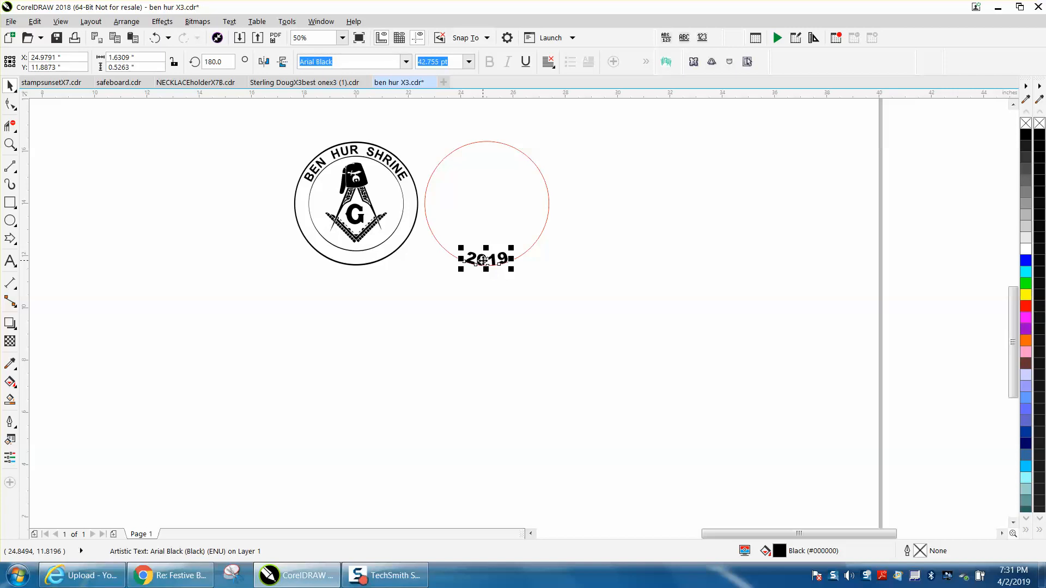
pyautogui.press('Left')
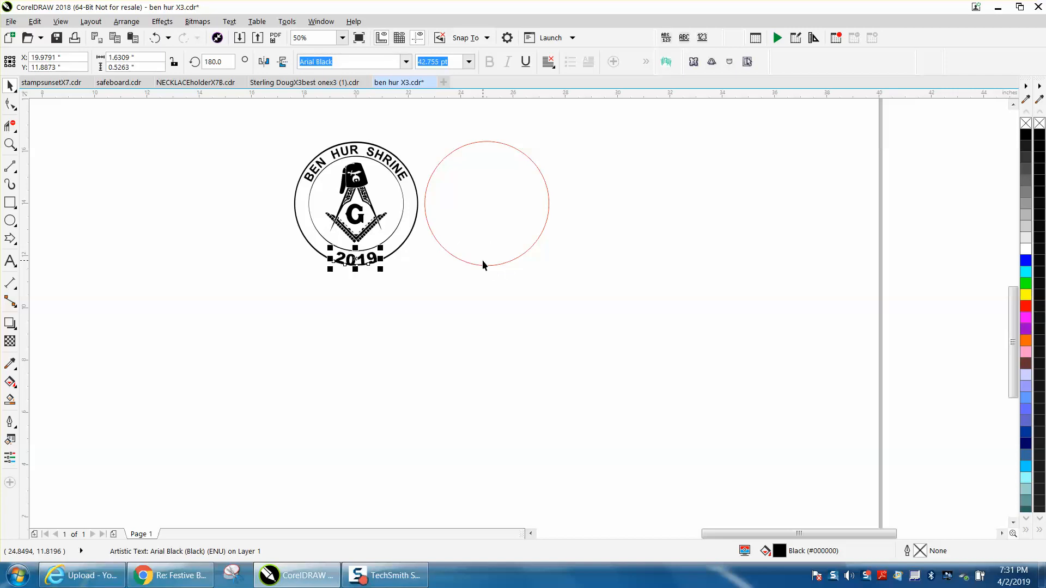
# Set the nudge distance to 0.001 inches and nudge the 2019 text up about 0.087 inches between the logo's two rings
pyautogui.click(10, 144)
pyautogui.moveTo(252, 136); pyautogui.dragTo(530, 309)
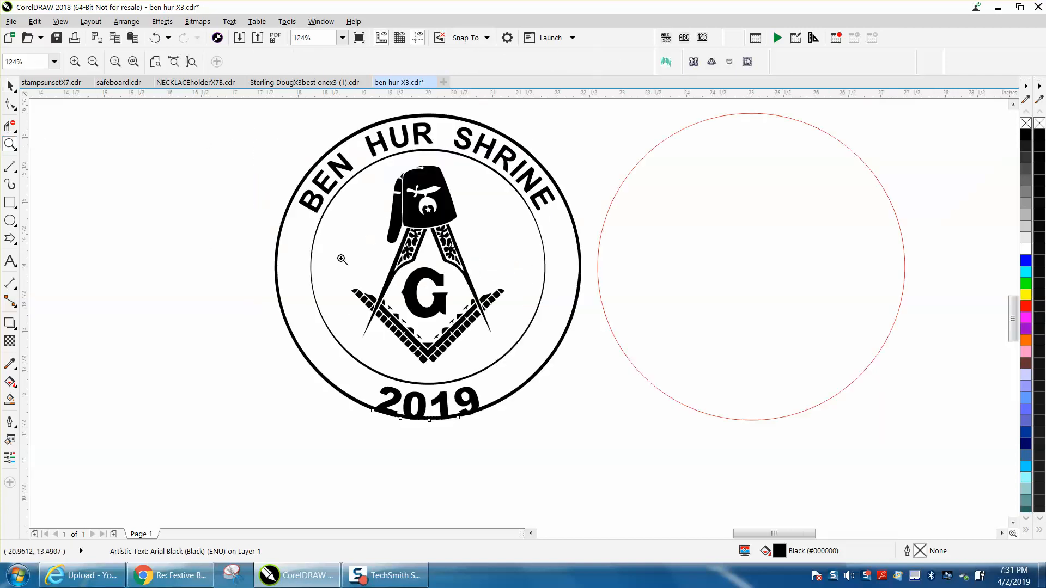
pyautogui.click(10, 85)
pyautogui.click(128, 121)
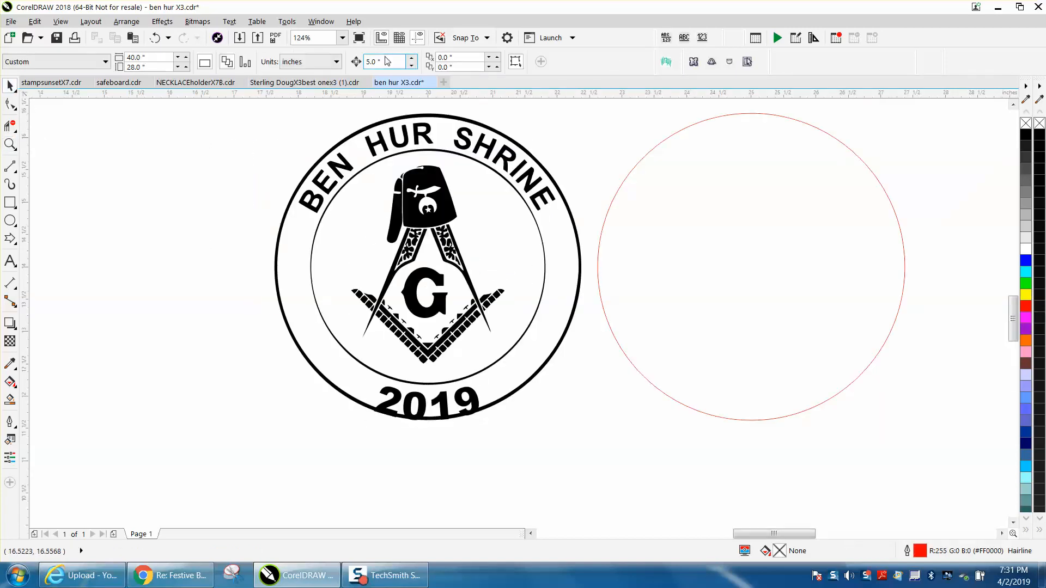
pyautogui.write('.001')
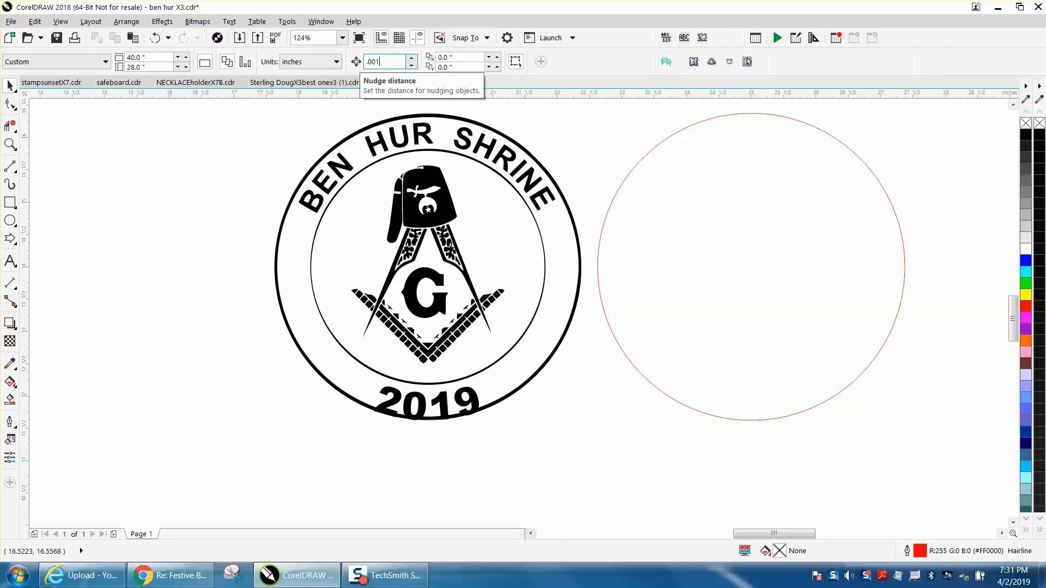
pyautogui.press('Return')
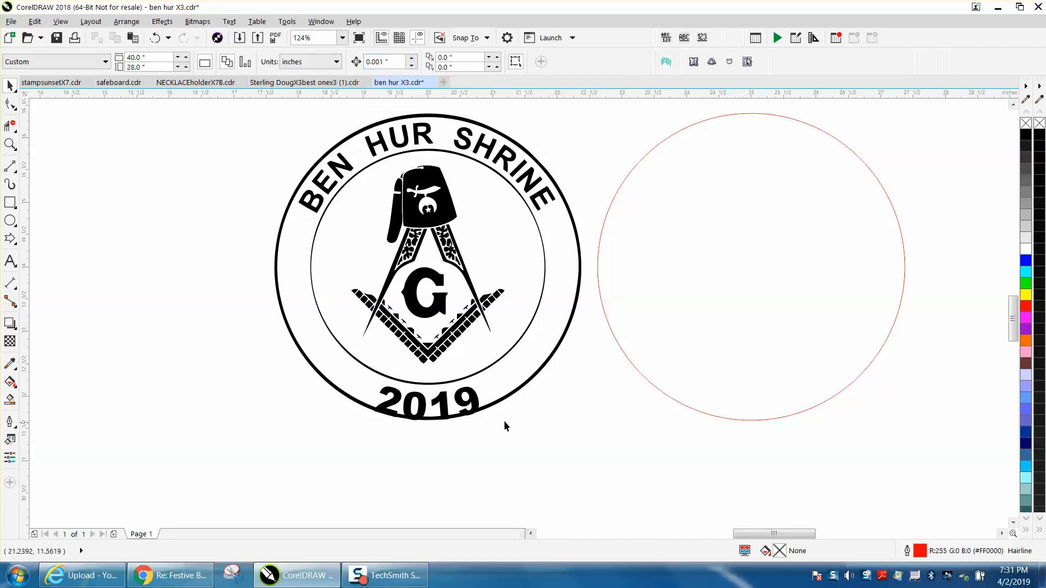
pyautogui.click(474, 397)
pyautogui.press('Up')
pyautogui.press('Up')
pyautogui.press('Up')
pyautogui.press('Up')
pyautogui.press('Up')
pyautogui.press('Up')
pyautogui.press('Up')
pyautogui.press('Up')
pyautogui.press('Up')
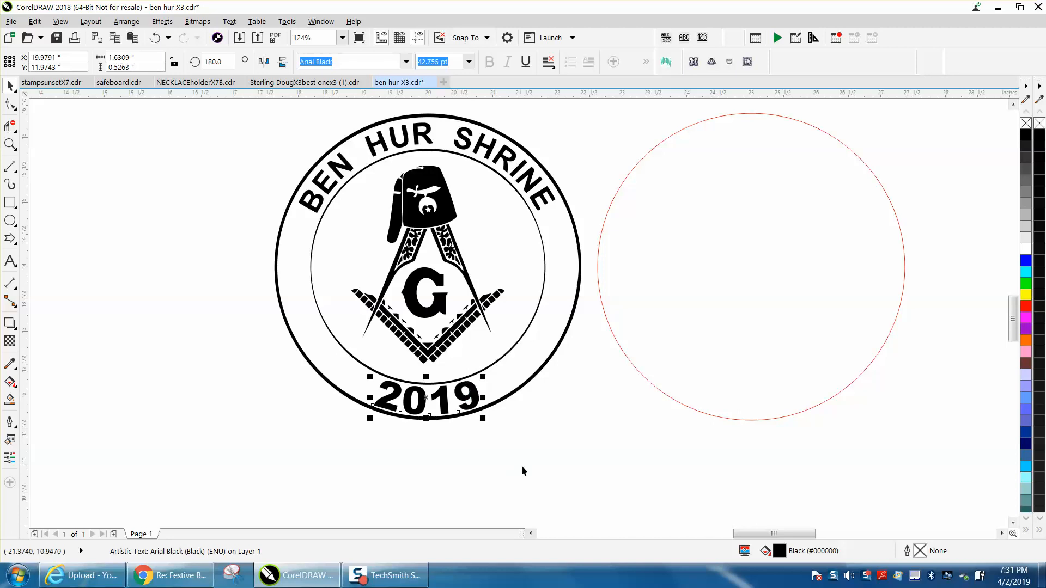
# Delete the red guide circle beside the logo
pyautogui.click(634, 415)
pyautogui.click(678, 399)
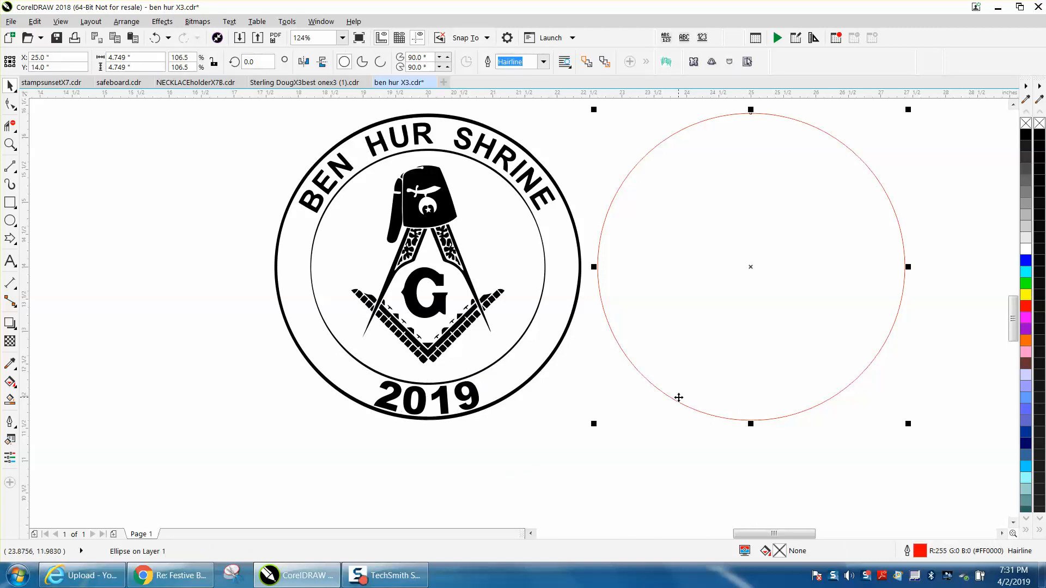
pyautogui.press('Delete')
pyautogui.click(9, 144)
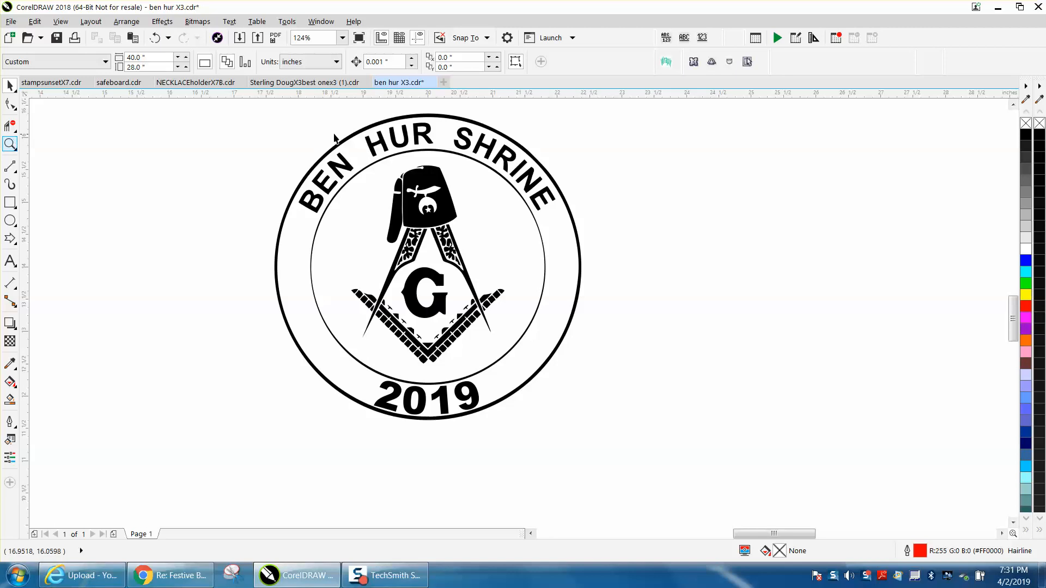
pyautogui.moveTo(249, 112); pyautogui.dragTo(682, 448)
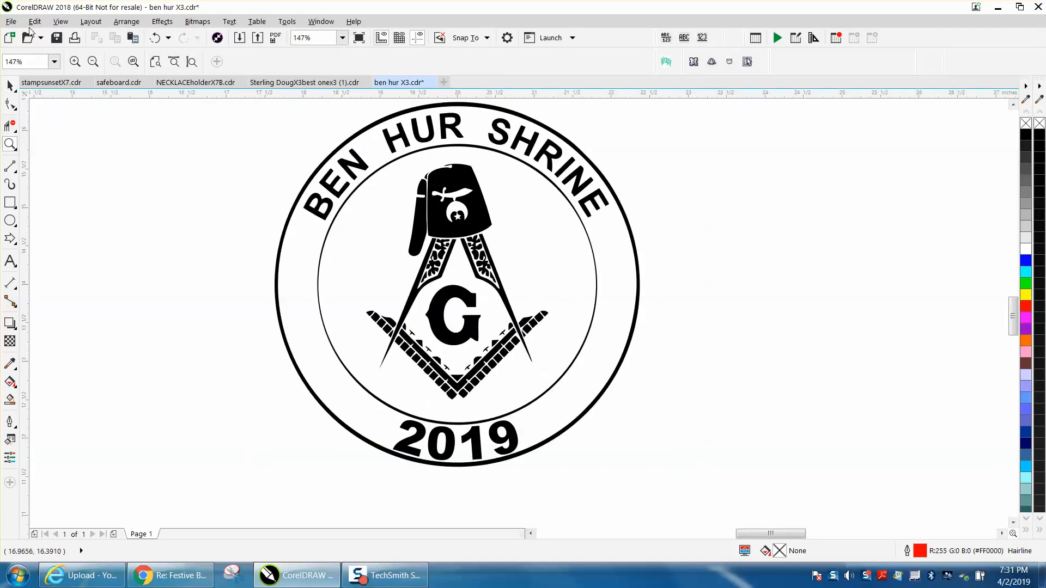
pyautogui.click(11, 22)
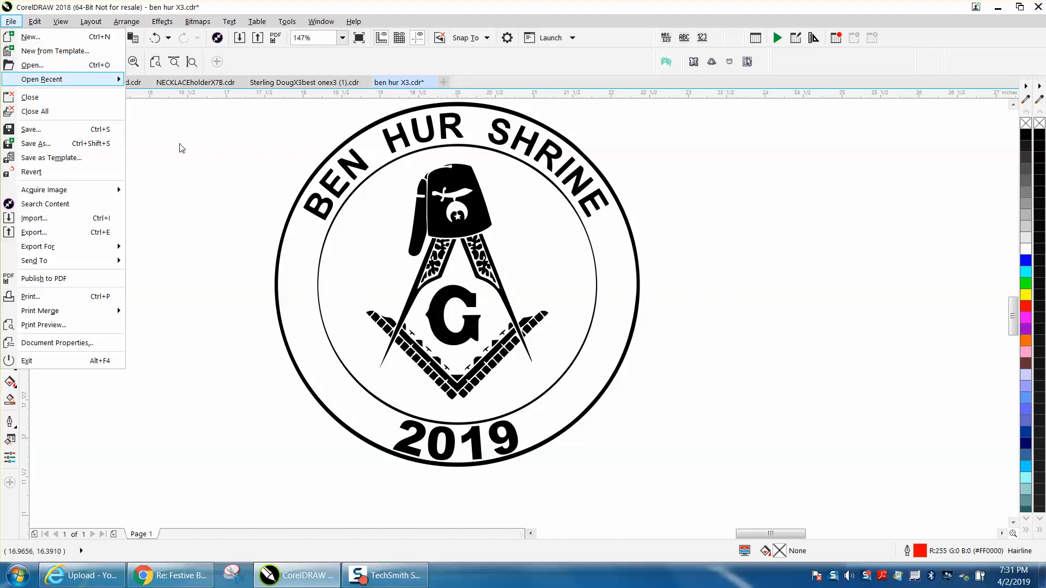